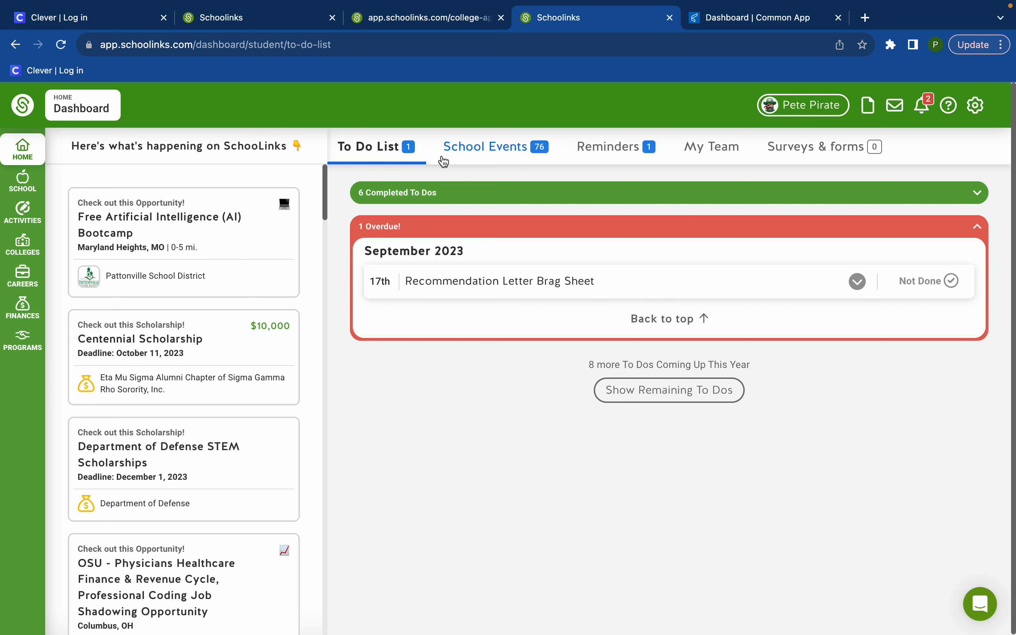
Review the school events, the details of the Discover Mayo Clinic Healthcare Careers workshop, and the reminders.
{"action": "left_click", "coordinate": [497, 150]}
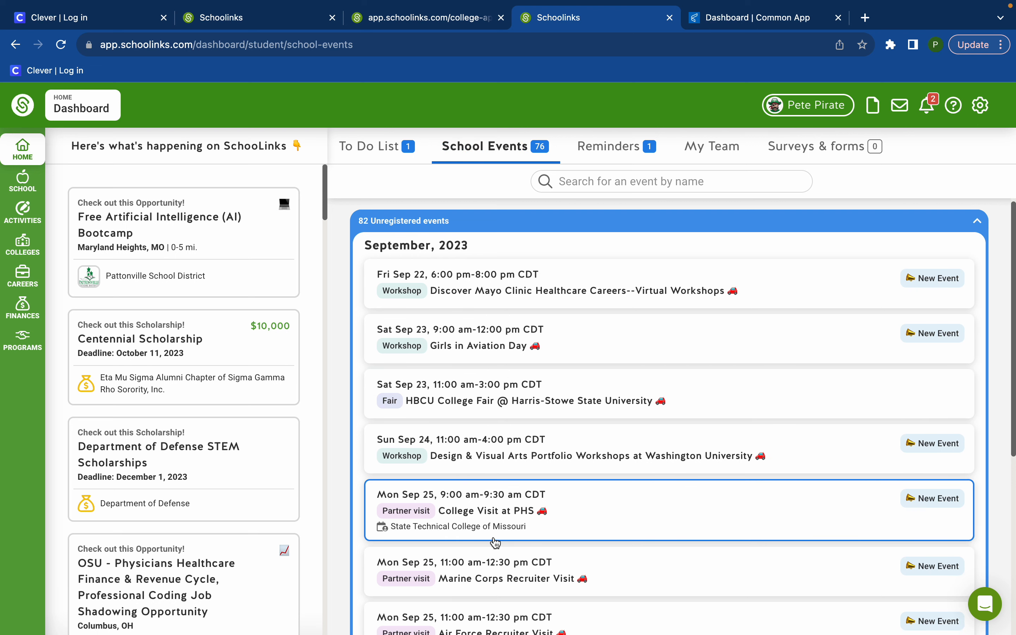
{"action": "scroll", "coordinate": [467, 521], "scroll_direction": "down", "scroll_amount": 3}
{"action": "scroll", "coordinate": [467, 520], "scroll_direction": "down", "scroll_amount": 3}
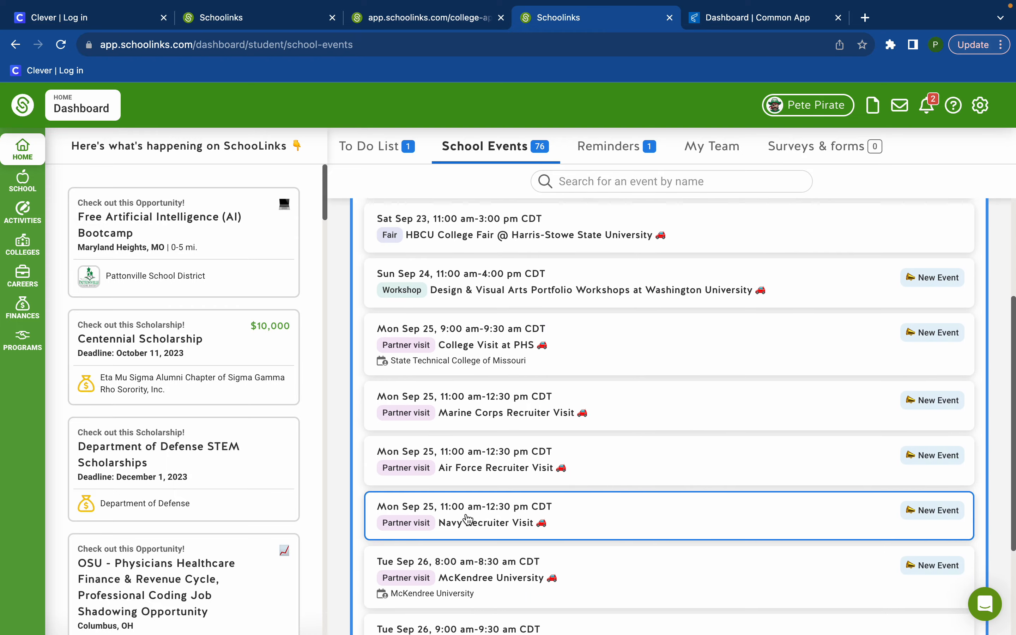
{"action": "scroll", "coordinate": [467, 520], "scroll_direction": "up", "scroll_amount": 6}
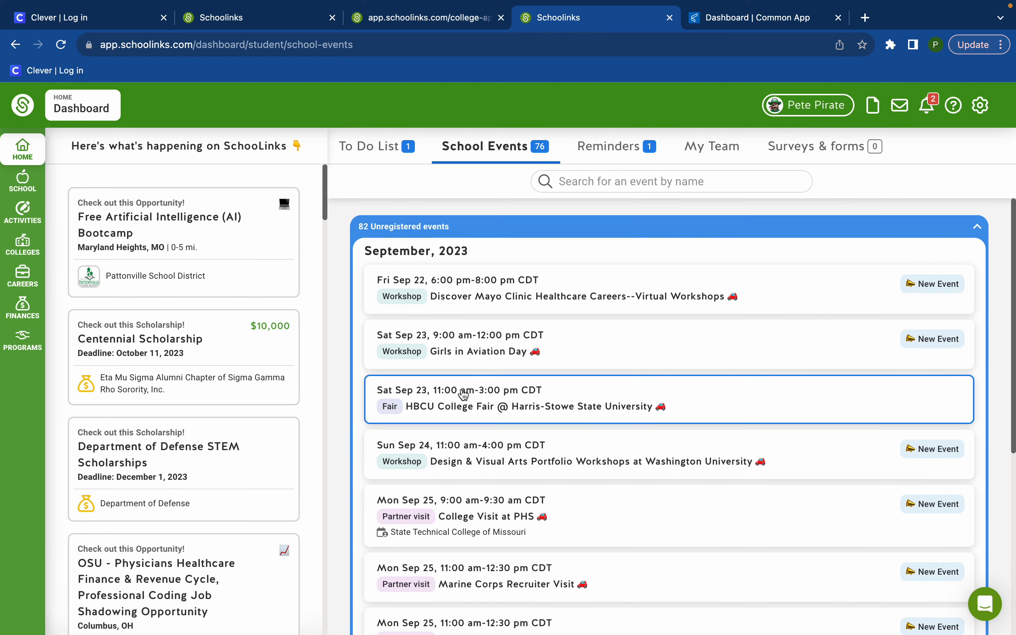
{"action": "left_click", "coordinate": [470, 284]}
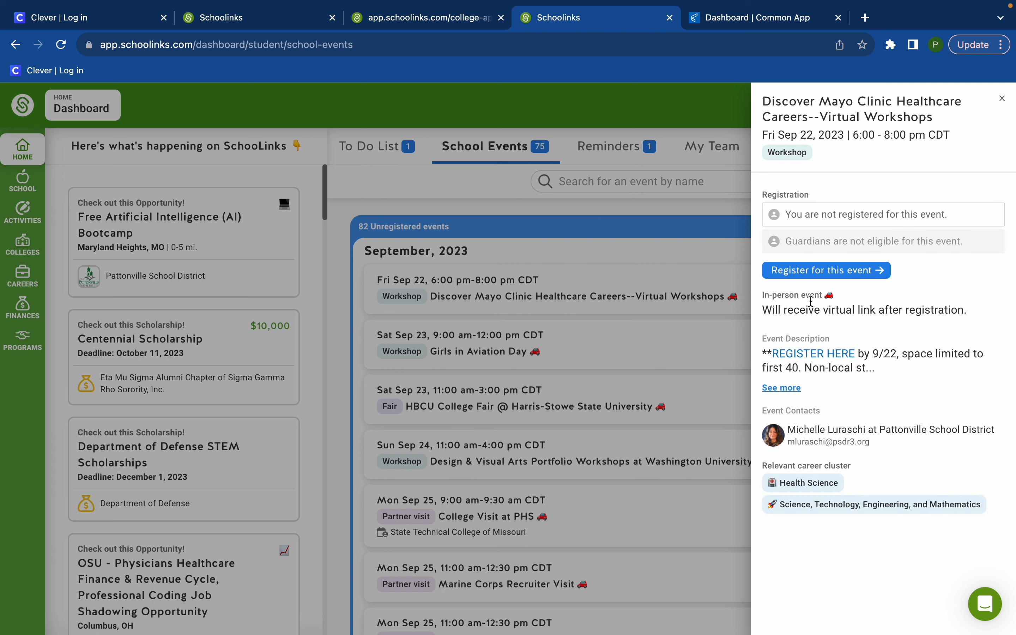
{"action": "left_click", "coordinate": [573, 218]}
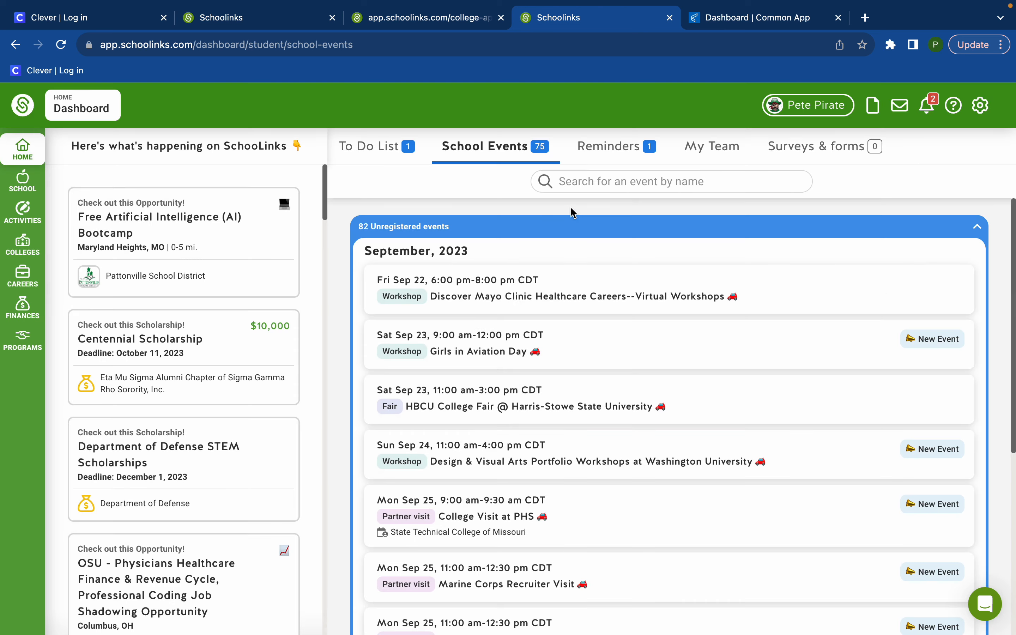
{"action": "left_click", "coordinate": [613, 150]}
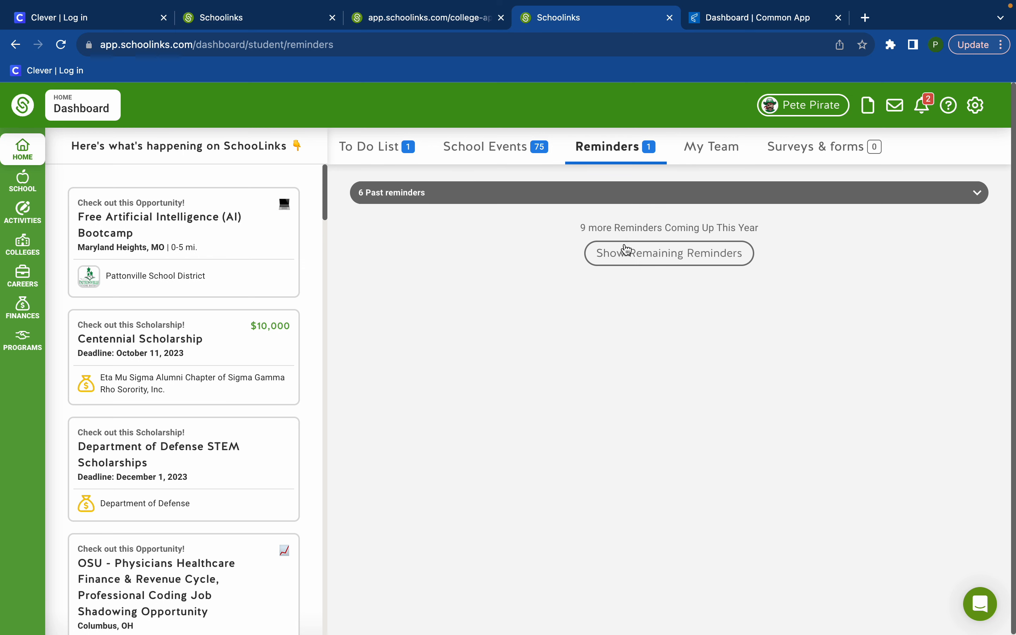
Open the Recommendation Letter Brag Sheet form from its to-do, then leave it and return to the home dashboard.
{"action": "left_click", "coordinate": [372, 148]}
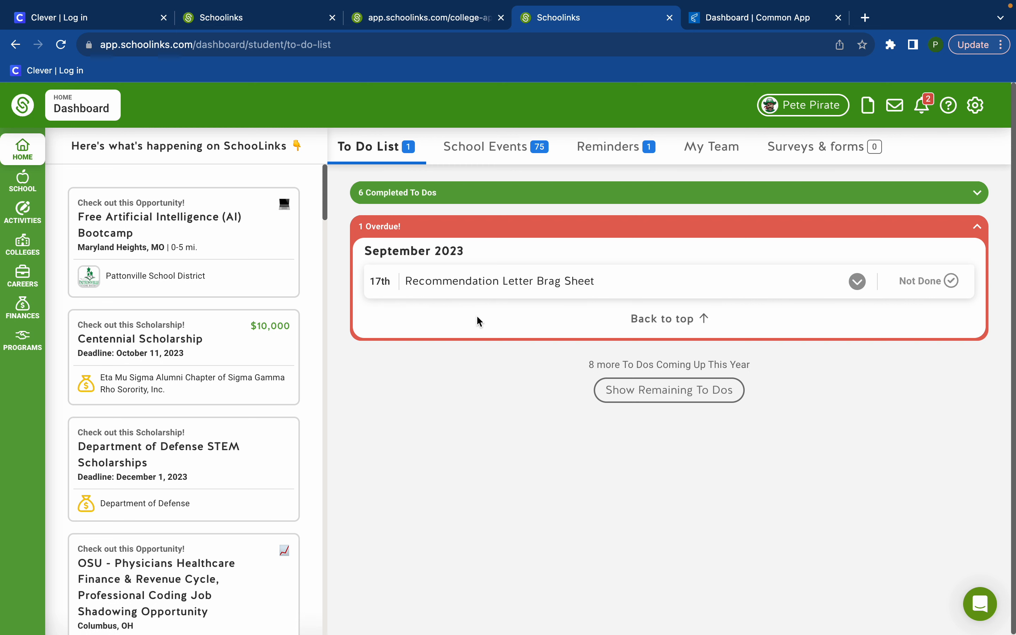
{"action": "left_click", "coordinate": [857, 286]}
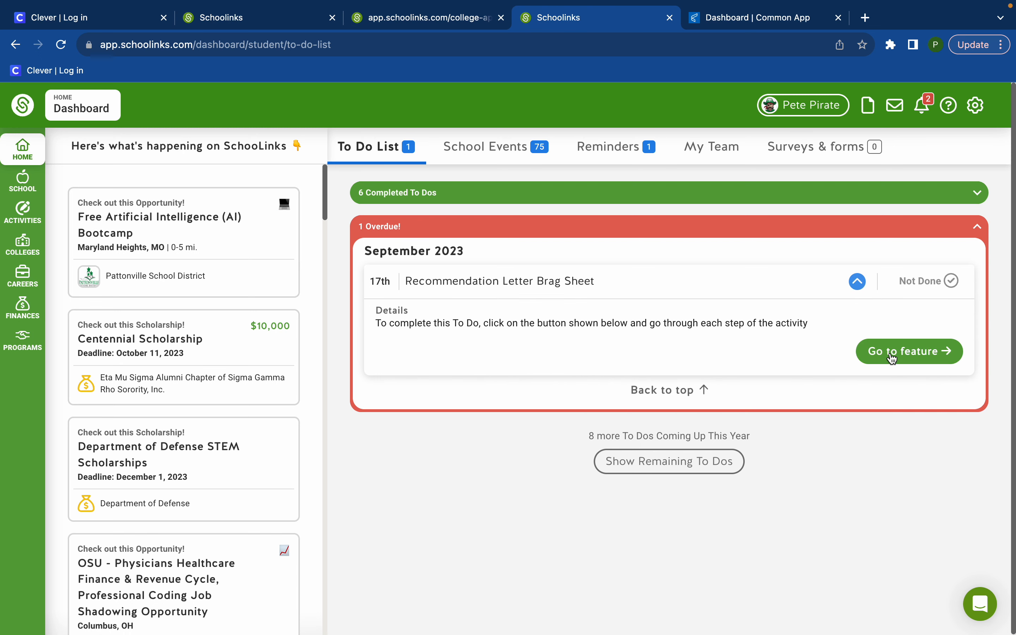
{"action": "left_click", "coordinate": [892, 353]}
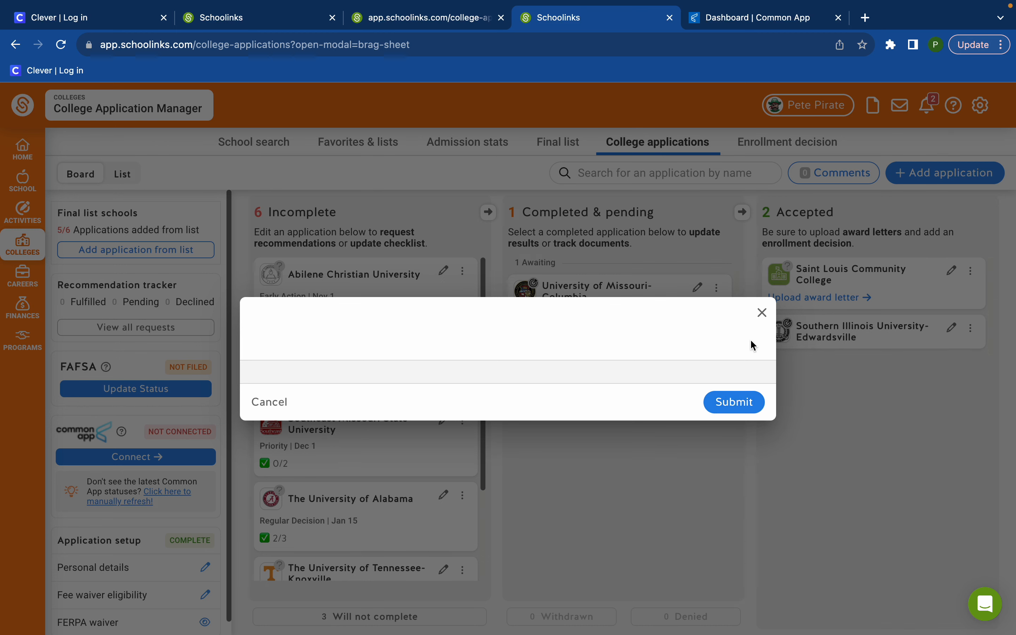
{"action": "left_click", "coordinate": [764, 313]}
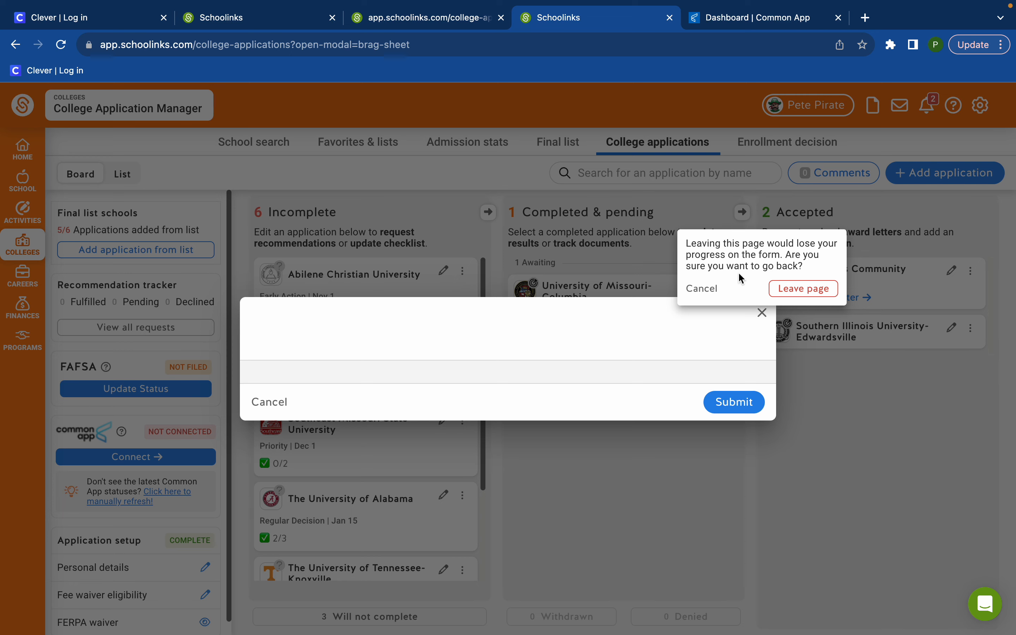
{"action": "left_click", "coordinate": [800, 291]}
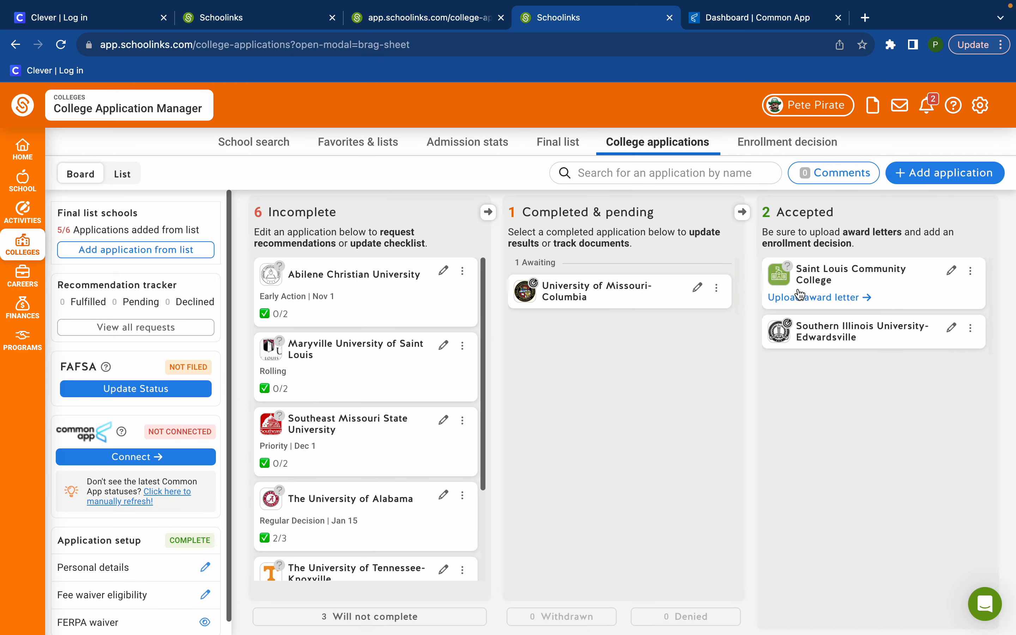
{"action": "left_click", "coordinate": [22, 153]}
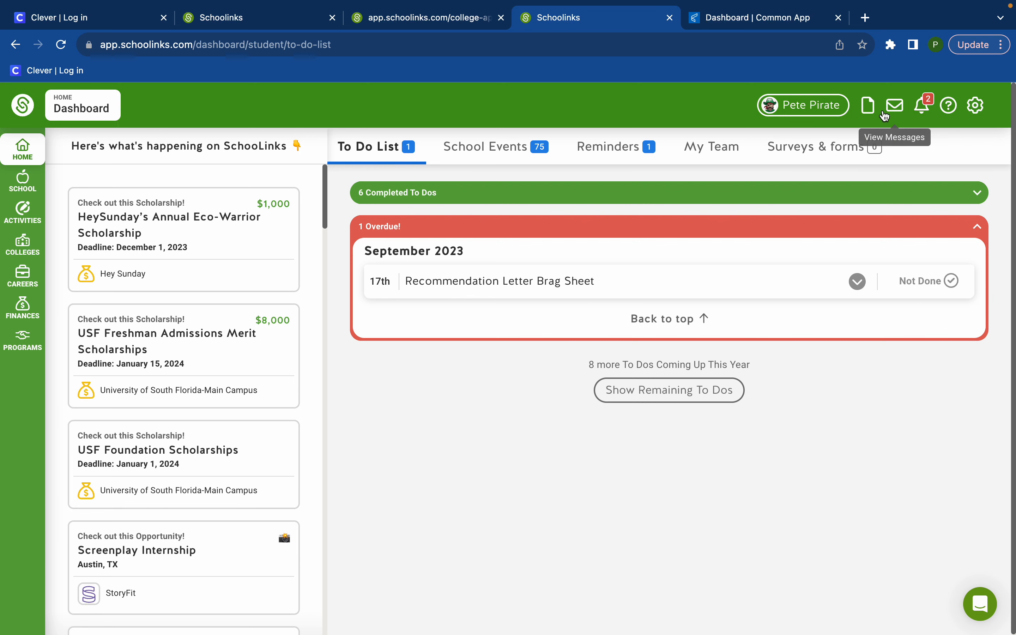
Look through the recent notifications and close the list.
{"action": "left_click", "coordinate": [925, 110]}
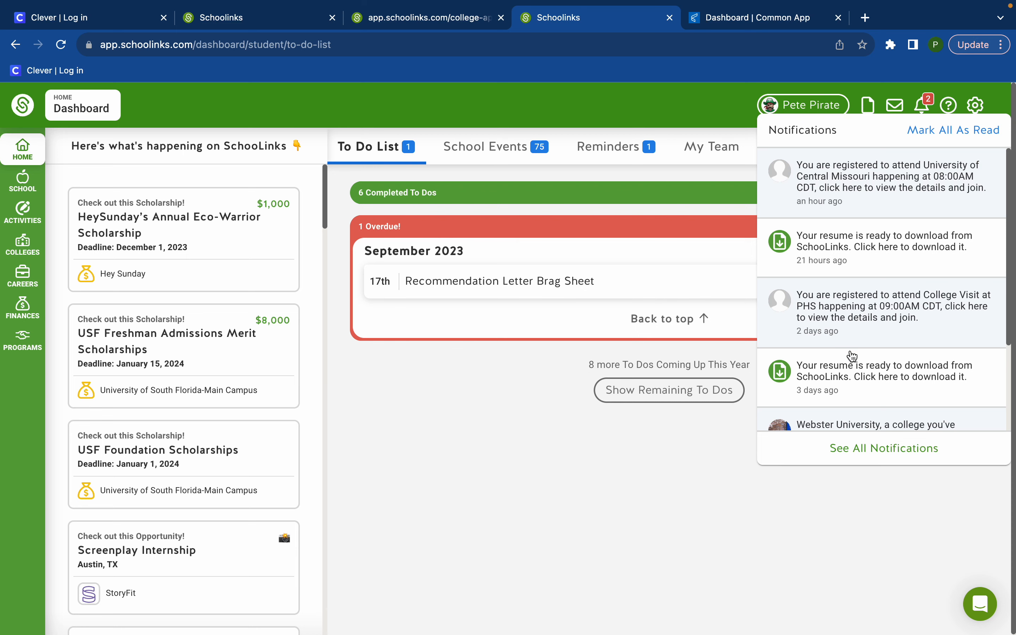
{"action": "scroll", "coordinate": [853, 356], "scroll_direction": "down", "scroll_amount": 4}
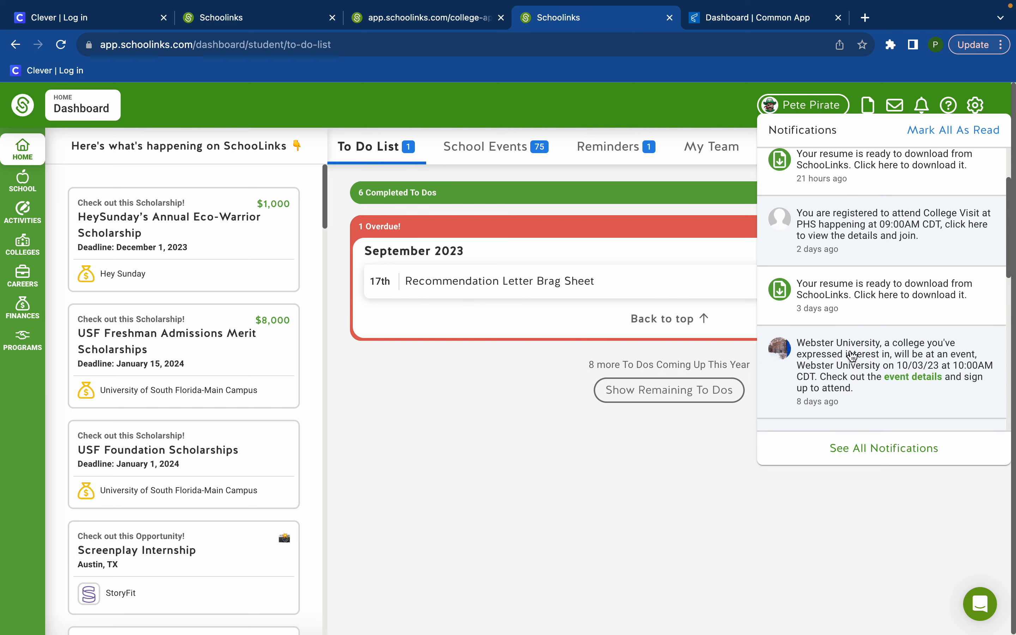
{"action": "scroll", "coordinate": [852, 357], "scroll_direction": "up", "scroll_amount": 4}
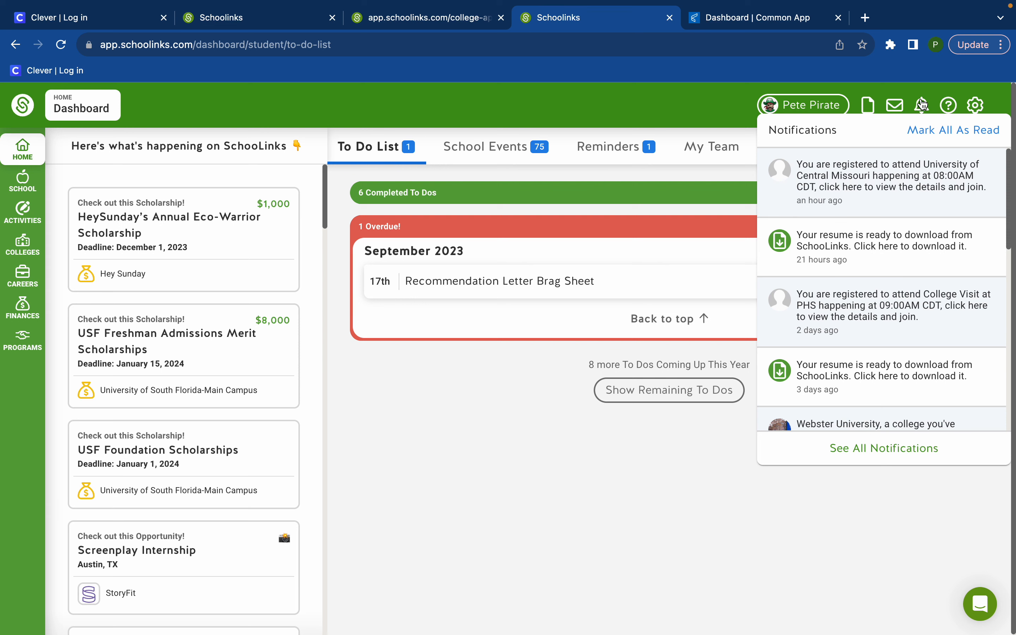
{"action": "left_click", "coordinate": [506, 503]}
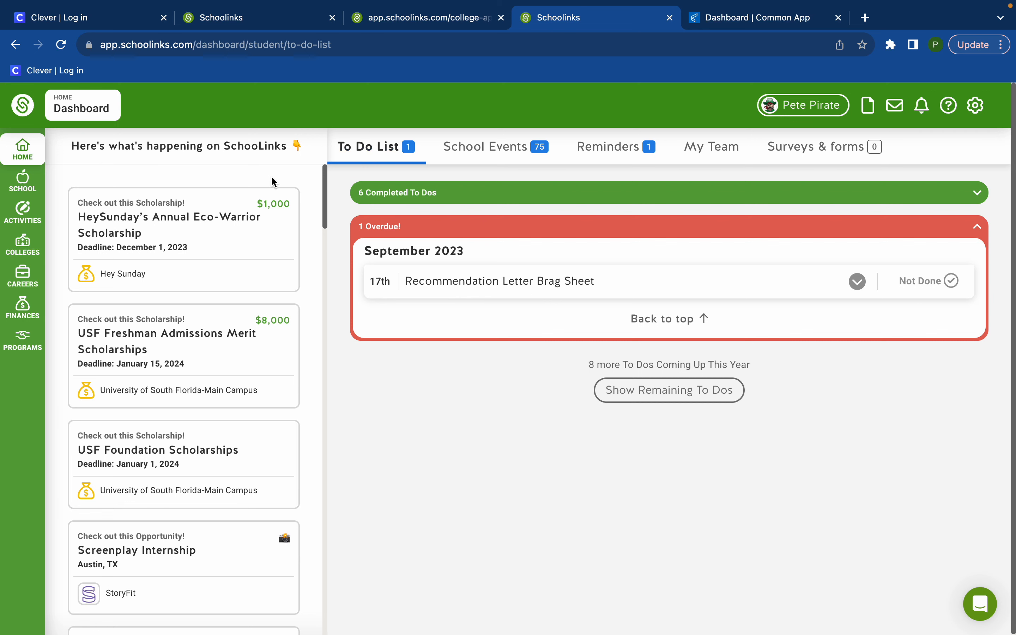
Open the College Applications board in the colleges area.
{"action": "left_click", "coordinate": [24, 242]}
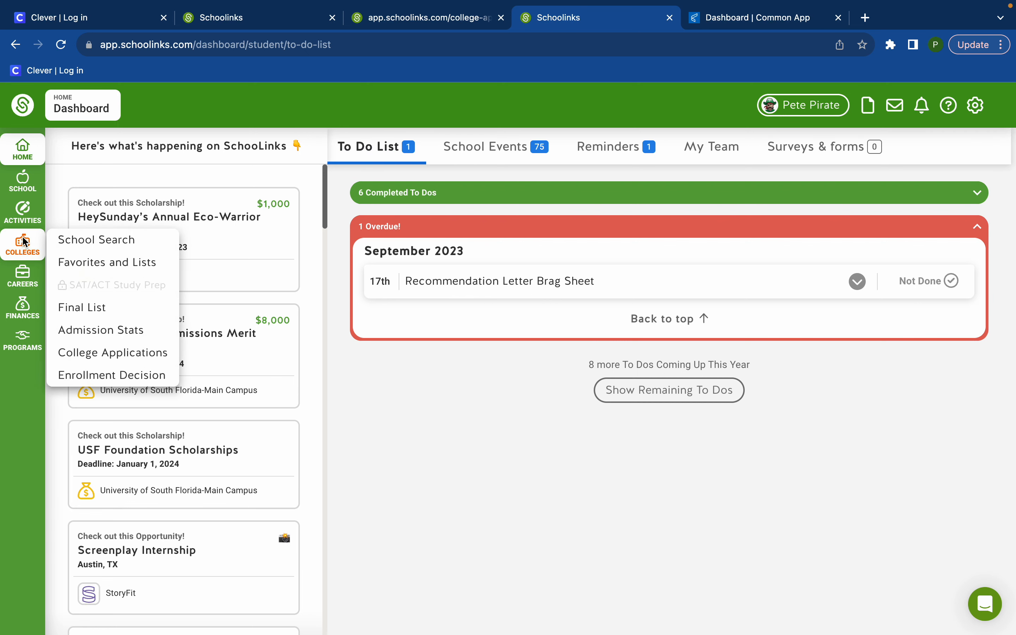
{"action": "left_click", "coordinate": [97, 358]}
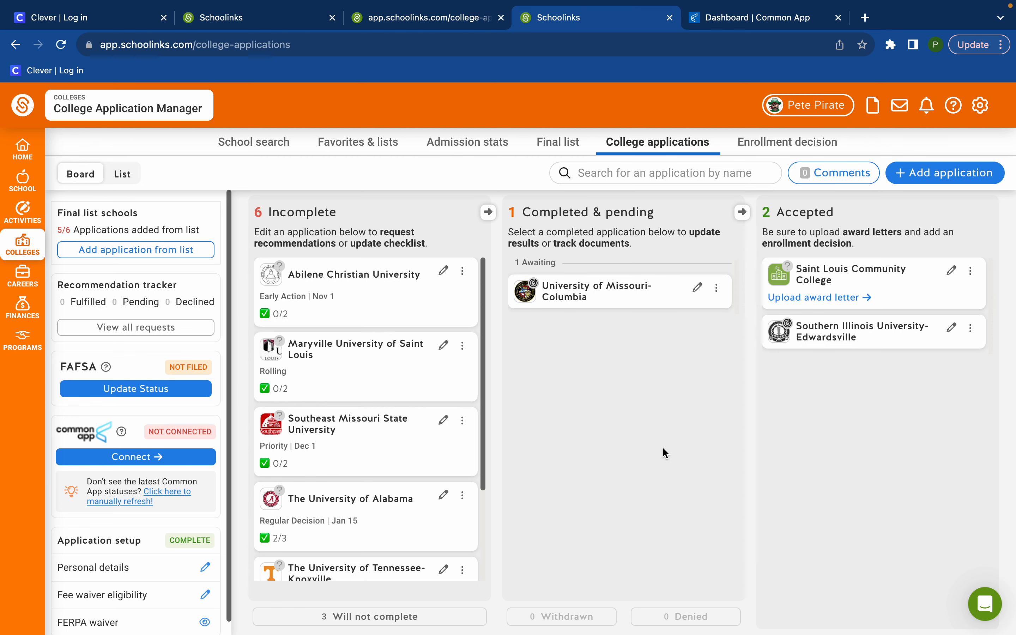
Try to add an in-progress application for Western Illinois University.
{"action": "left_click", "coordinate": [959, 175]}
{"action": "left_click", "coordinate": [440, 247]}
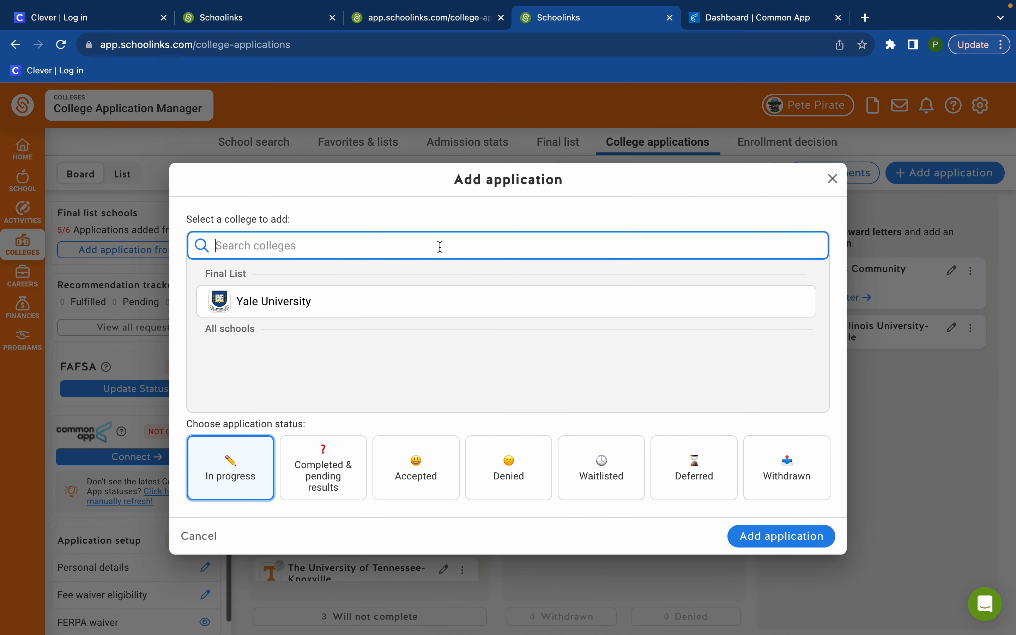
{"action": "type", "text": "Wester"}
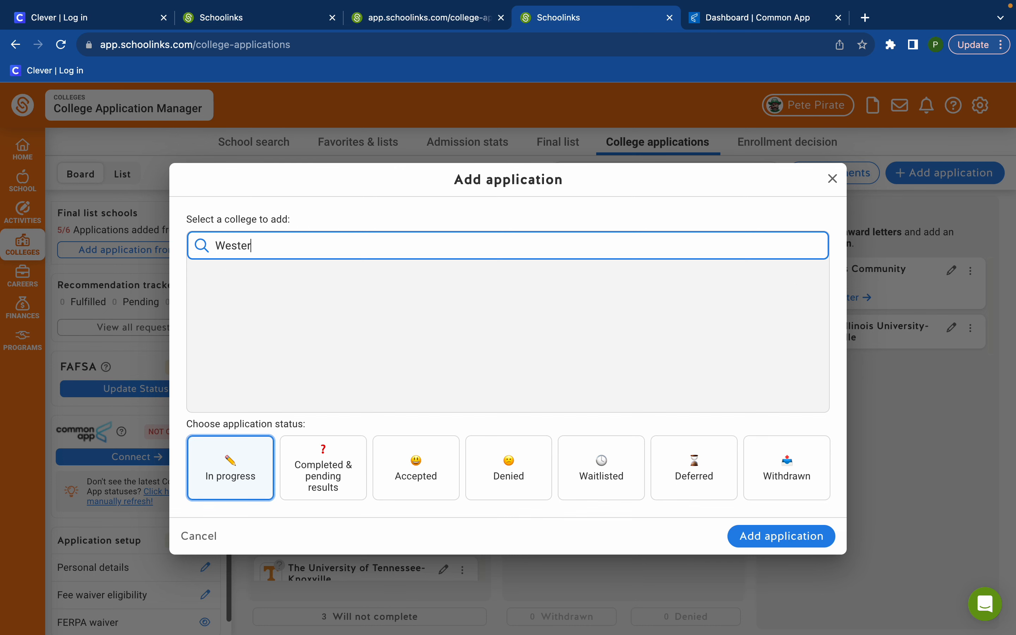
{"action": "type", "text": "n Illinois Un"}
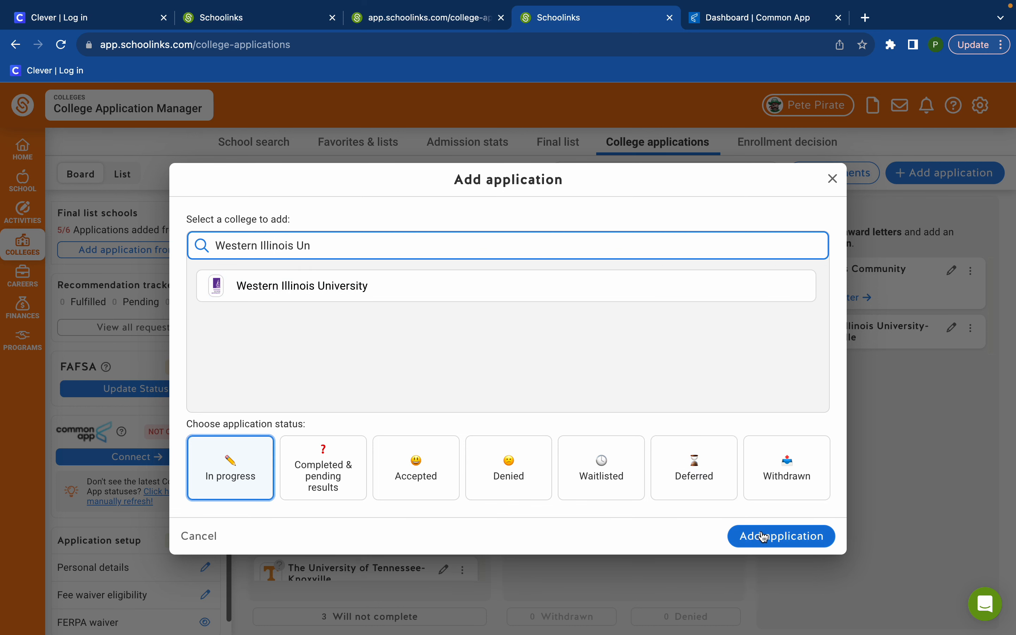
{"action": "left_click", "coordinate": [769, 542]}
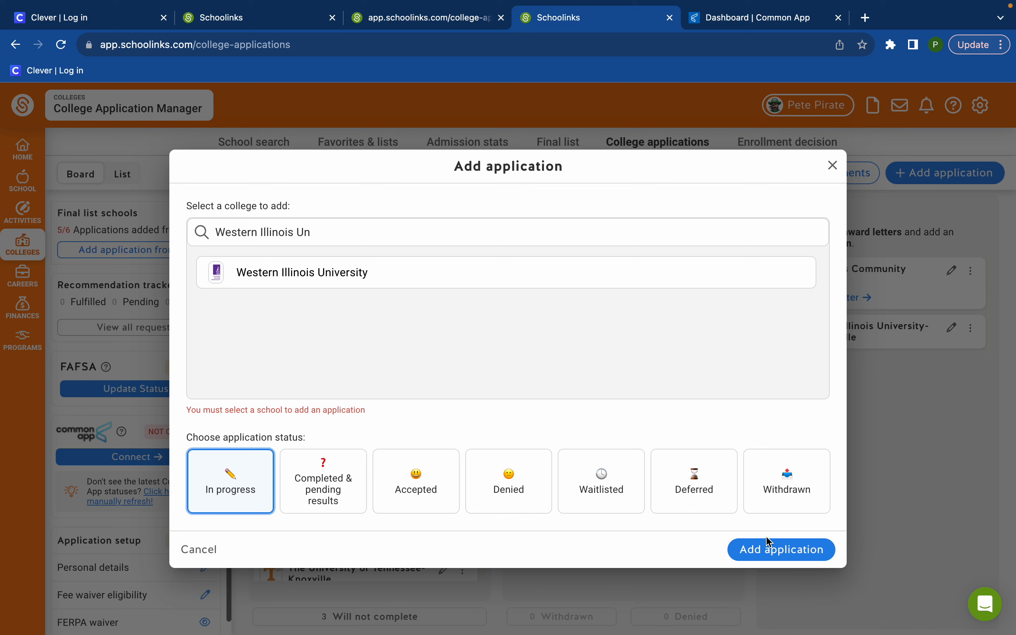
{"action": "left_click", "coordinate": [327, 236]}
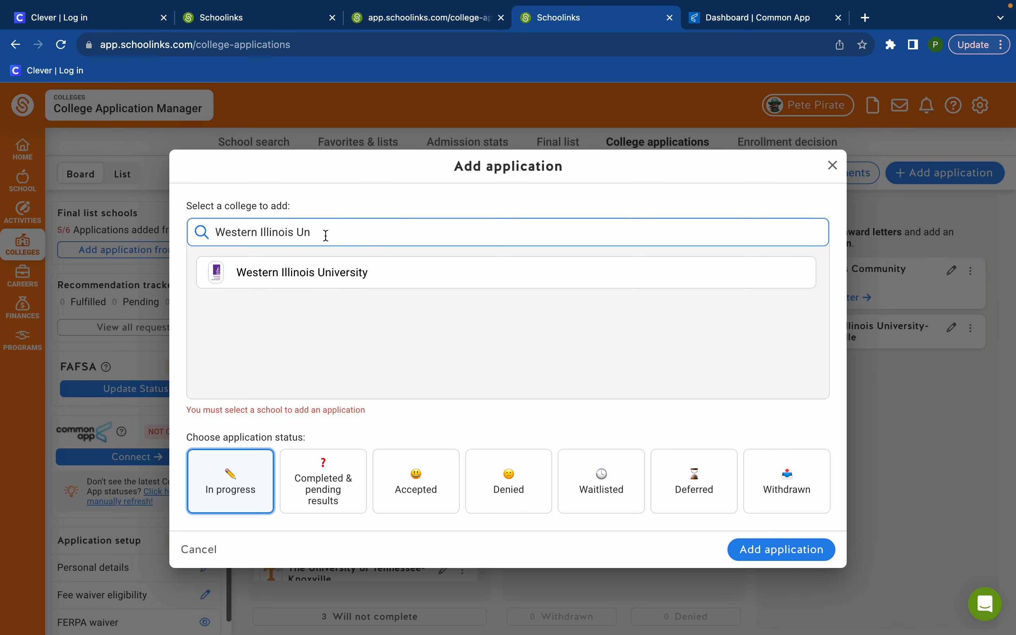
{"action": "left_click", "coordinate": [315, 275]}
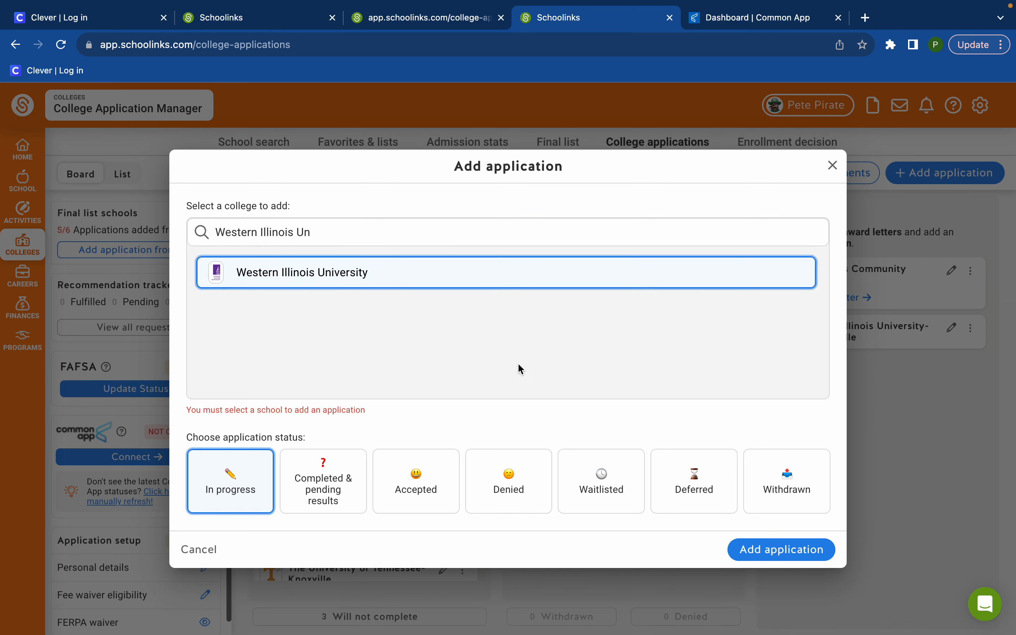
{"action": "left_click", "coordinate": [760, 551]}
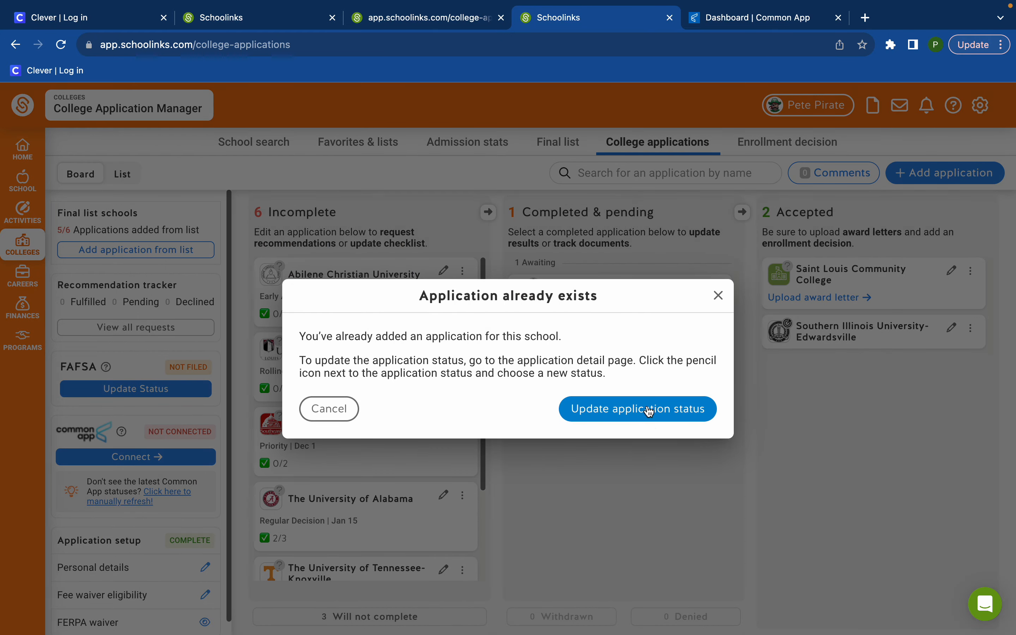
{"action": "left_click", "coordinate": [336, 410]}
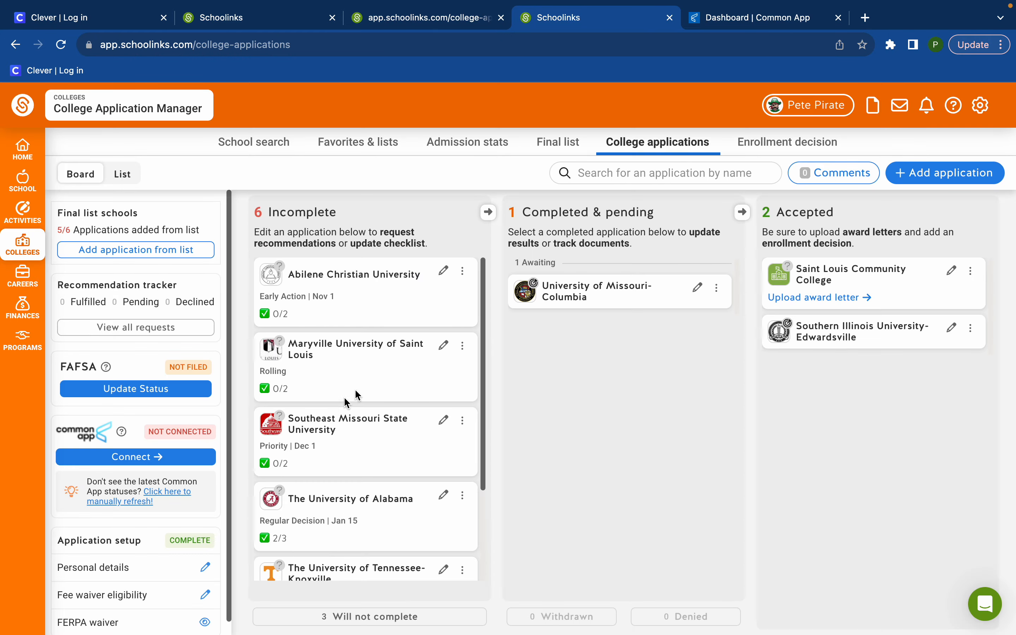
Start a new in-progress college application for Illinois College.
{"action": "left_click", "coordinate": [943, 173]}
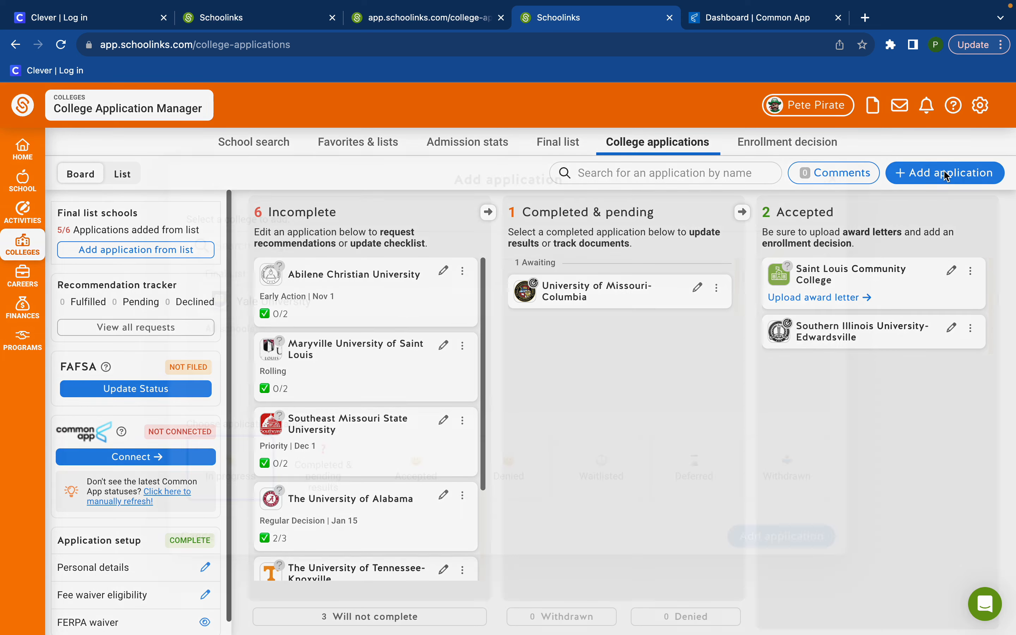
{"action": "left_click", "coordinate": [310, 245]}
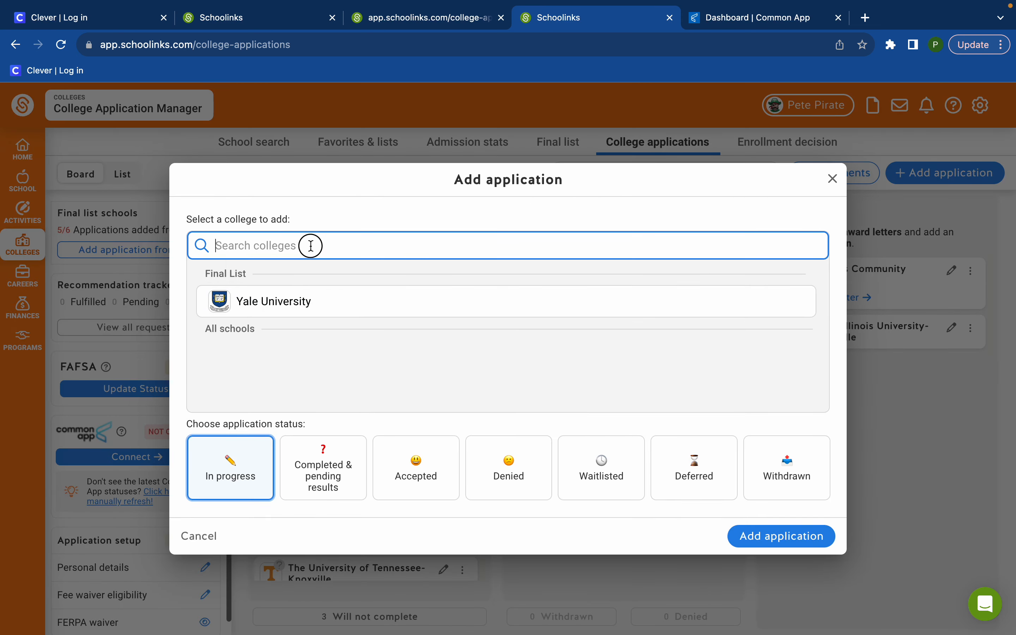
{"action": "type", "text": "Illinois"}
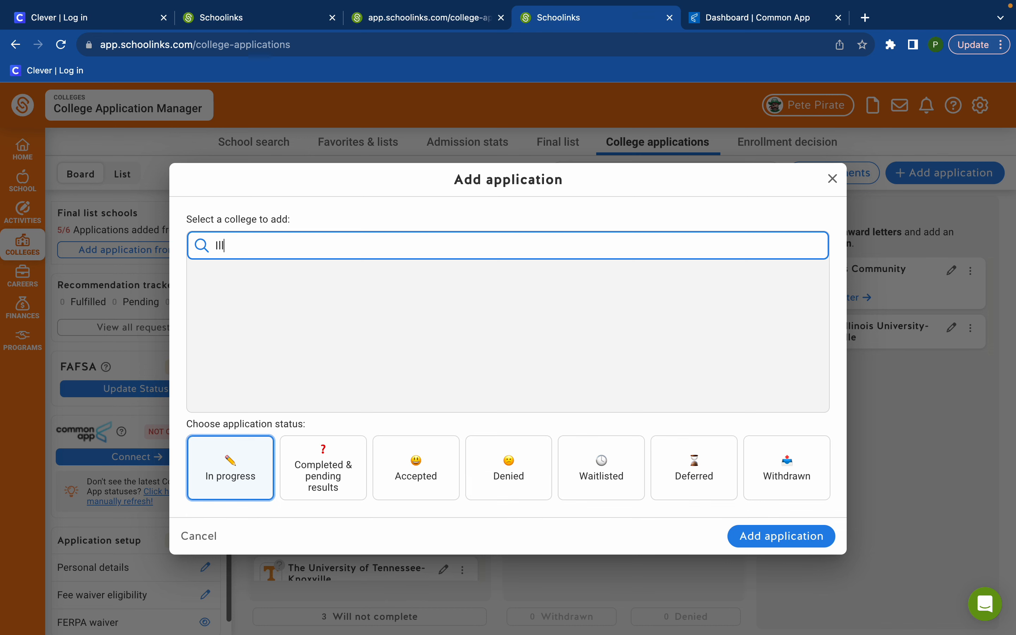
{"action": "type", "text": "lege"}
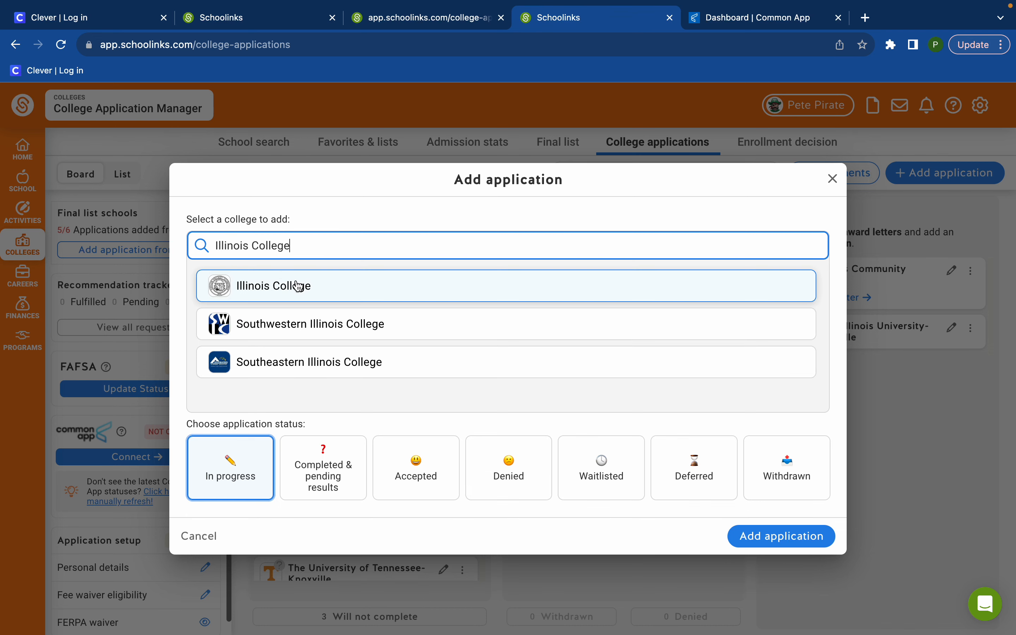
{"action": "left_click", "coordinate": [298, 286]}
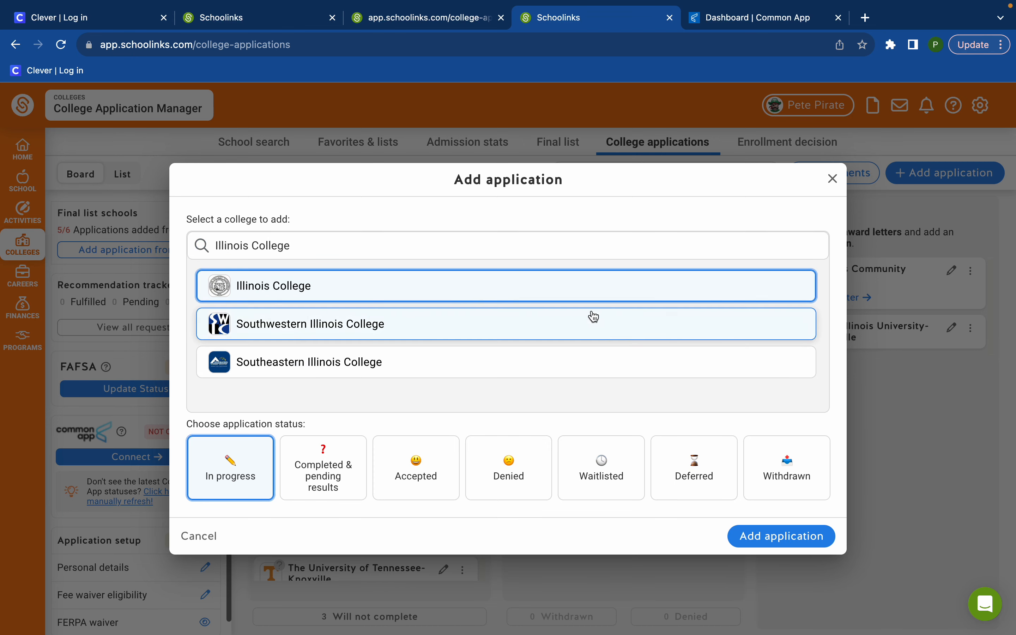
{"action": "left_click", "coordinate": [756, 536]}
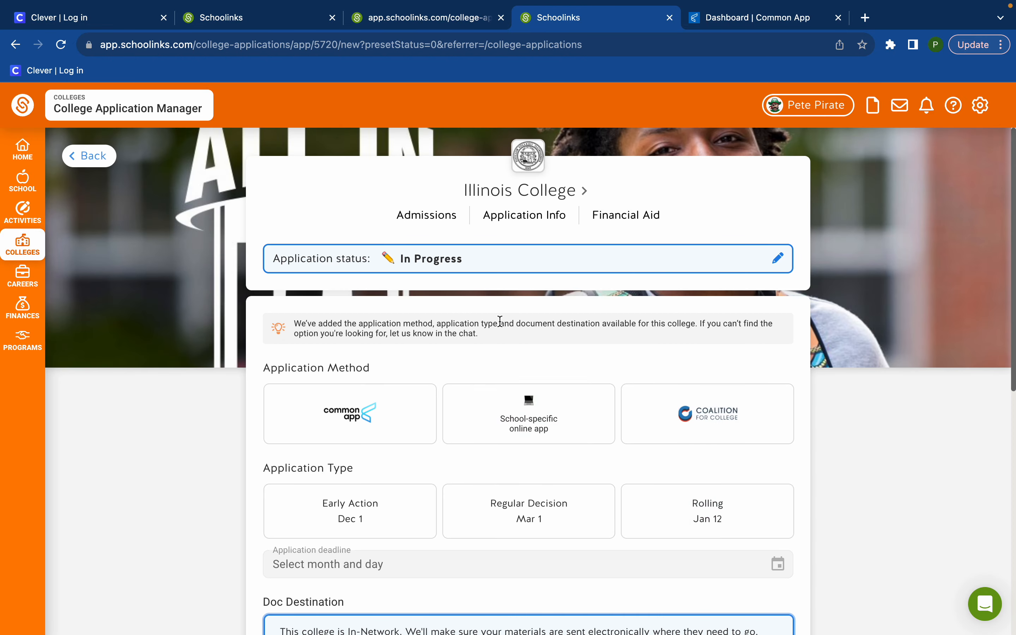
Set the Illinois College application method to School-specific online app.
{"action": "scroll", "coordinate": [558, 362], "scroll_direction": "down", "scroll_amount": 1}
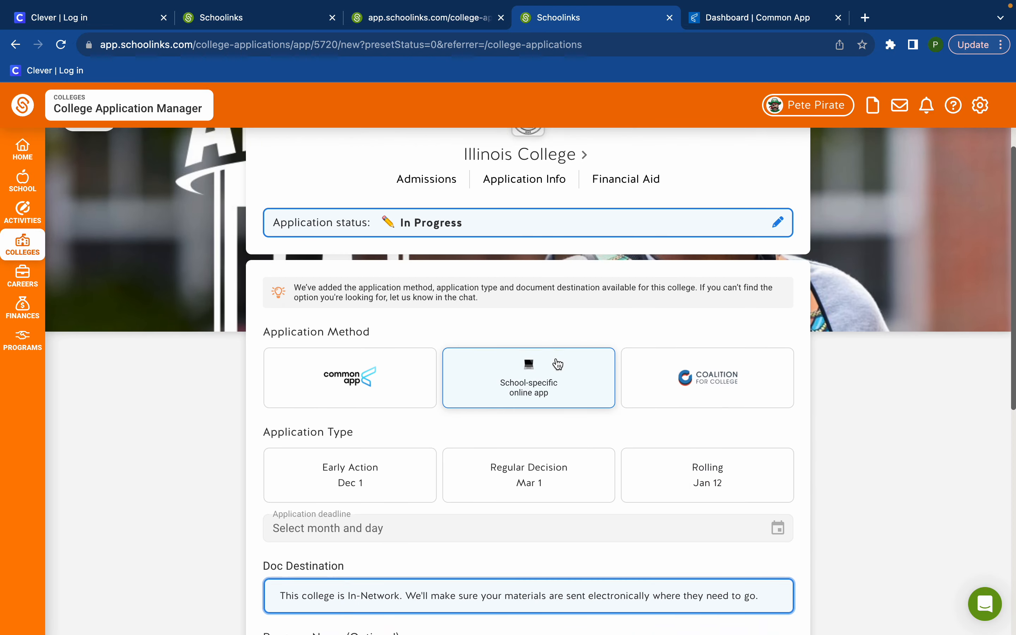
{"action": "scroll", "coordinate": [422, 435], "scroll_direction": "down", "scroll_amount": 1}
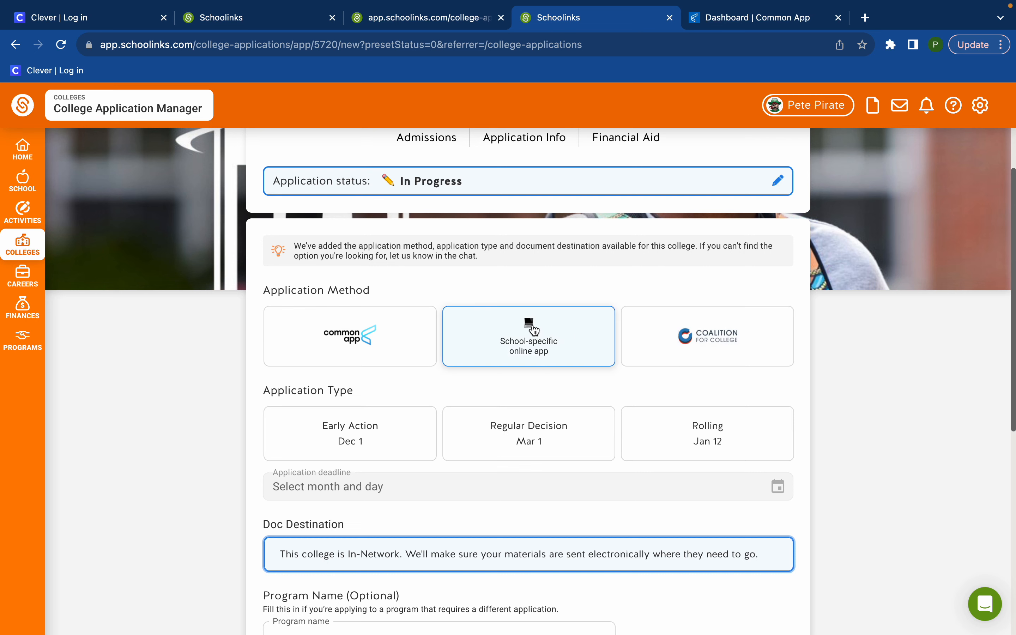
{"action": "left_click", "coordinate": [508, 335]}
{"action": "scroll", "coordinate": [411, 437], "scroll_direction": "down", "scroll_amount": 1}
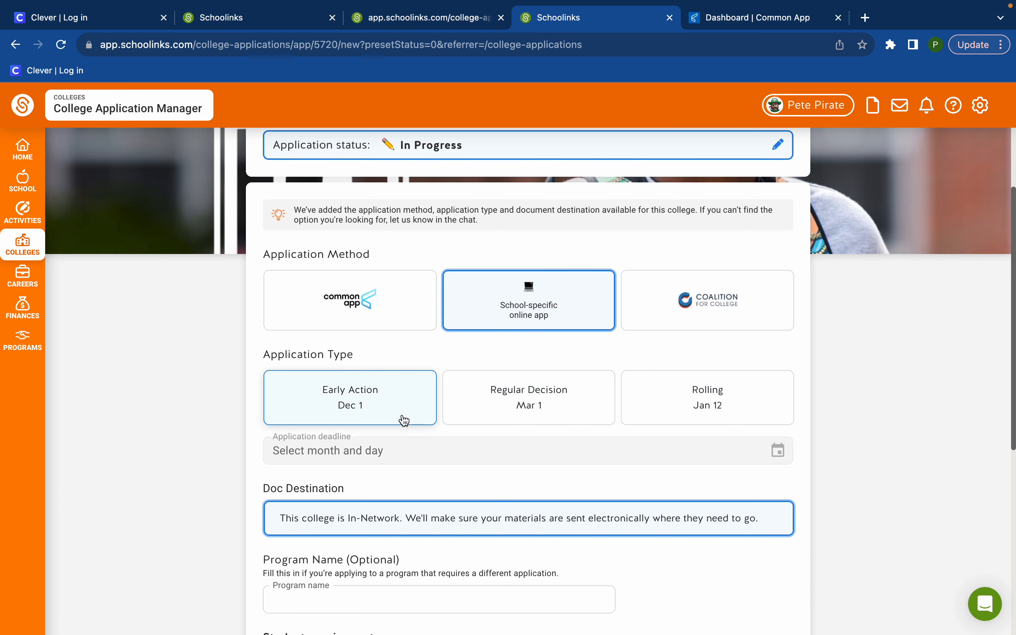
Complete the Illinois College application form with the Early Action type and the FAFSA requirement, and save the application.
{"action": "scroll", "coordinate": [403, 418], "scroll_direction": "down", "scroll_amount": 1}
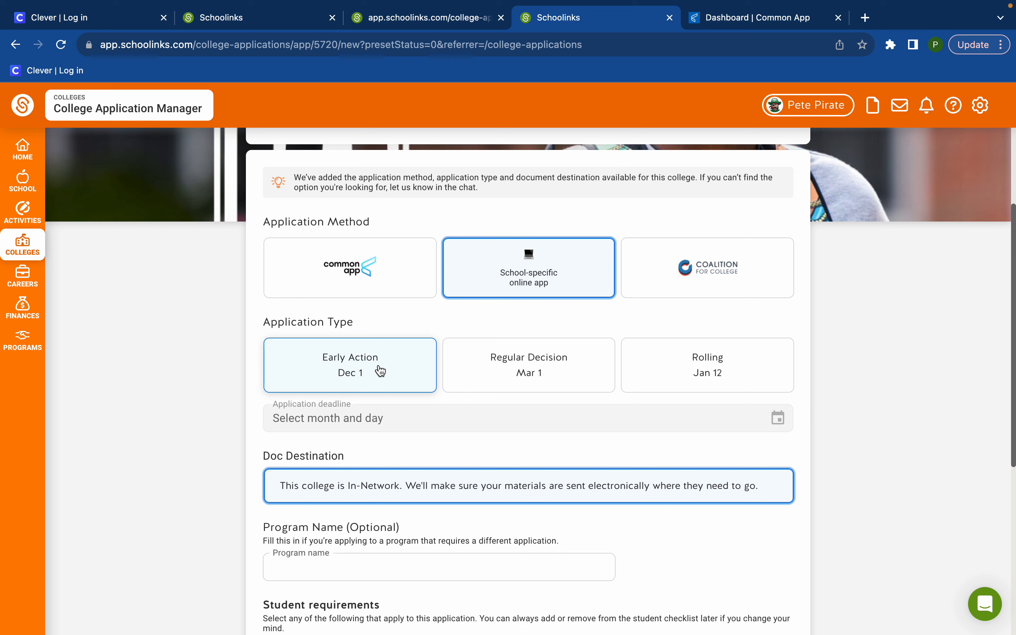
{"action": "left_click", "coordinate": [381, 371]}
{"action": "scroll", "coordinate": [381, 466], "scroll_direction": "down", "scroll_amount": 4}
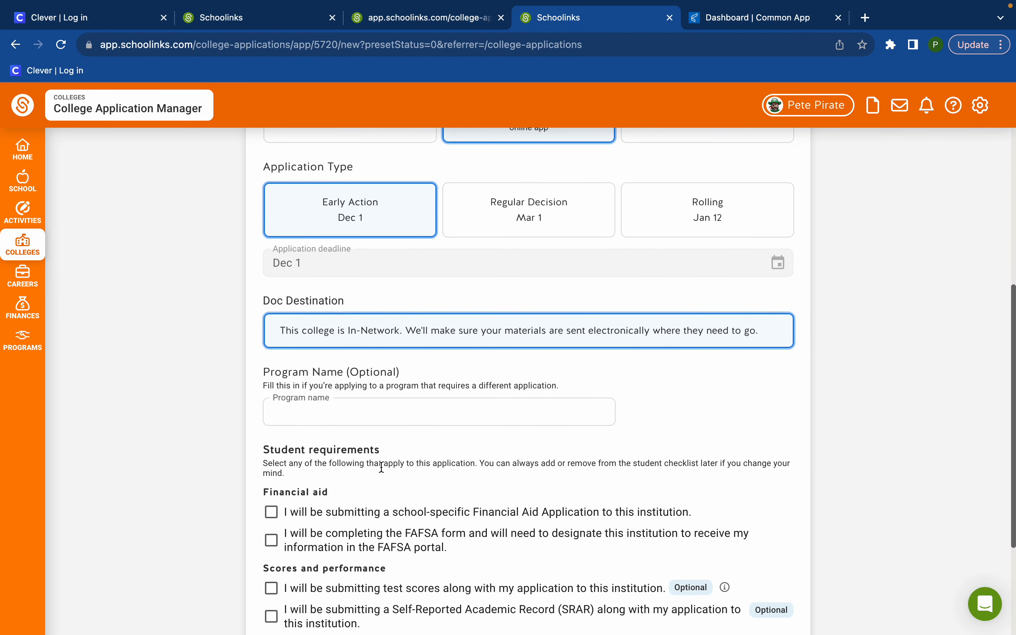
{"action": "scroll", "coordinate": [382, 466], "scroll_direction": "down", "scroll_amount": 3}
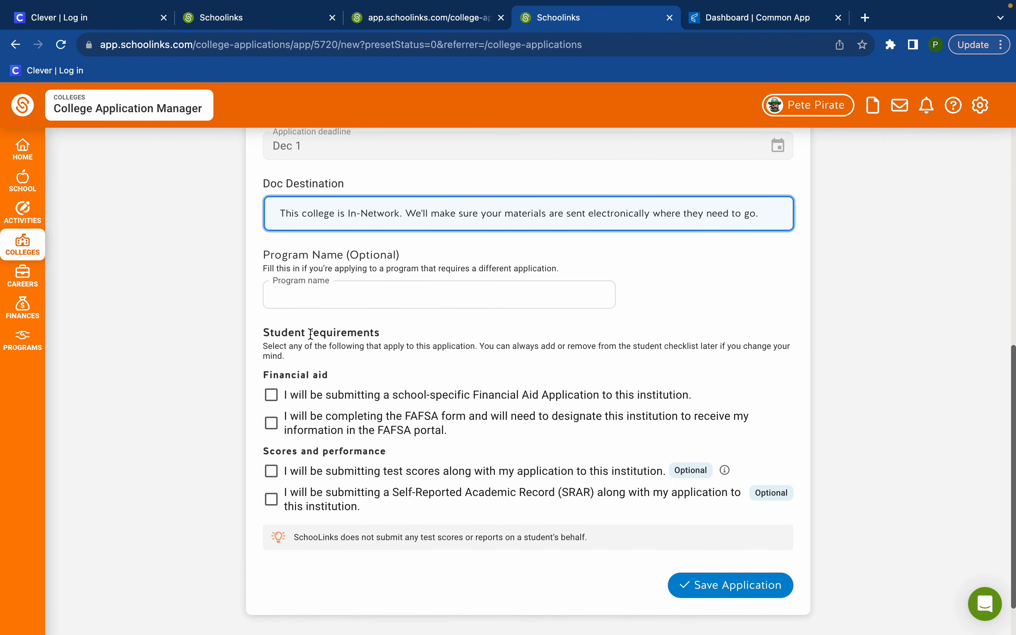
{"action": "left_click", "coordinate": [273, 424]}
{"action": "left_click", "coordinate": [744, 590]}
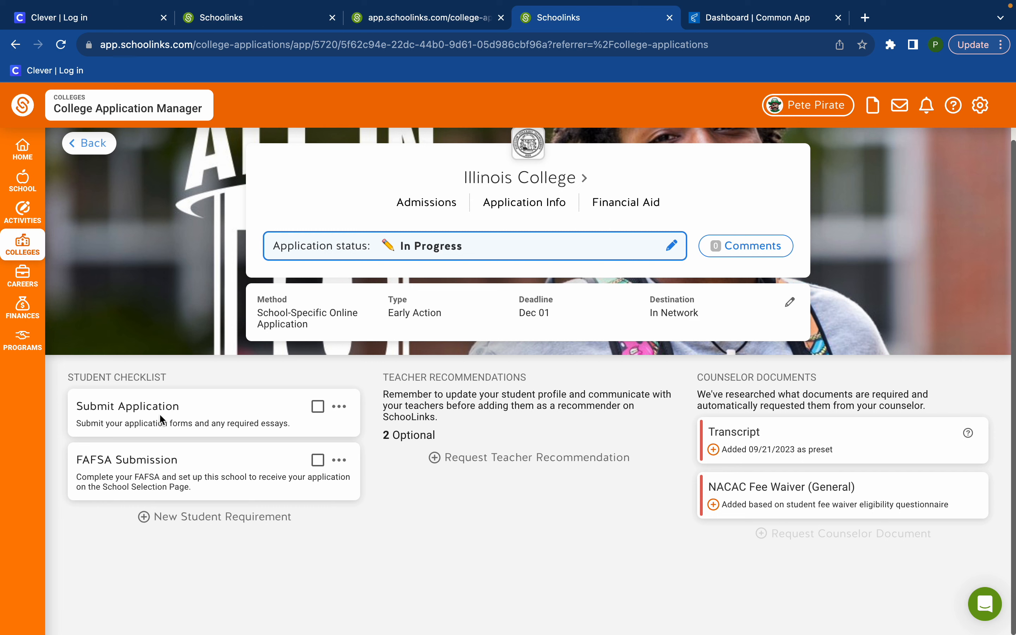
Mark the Submit Application requirement as done in the Illinois College student checklist.
{"action": "left_click", "coordinate": [318, 407]}
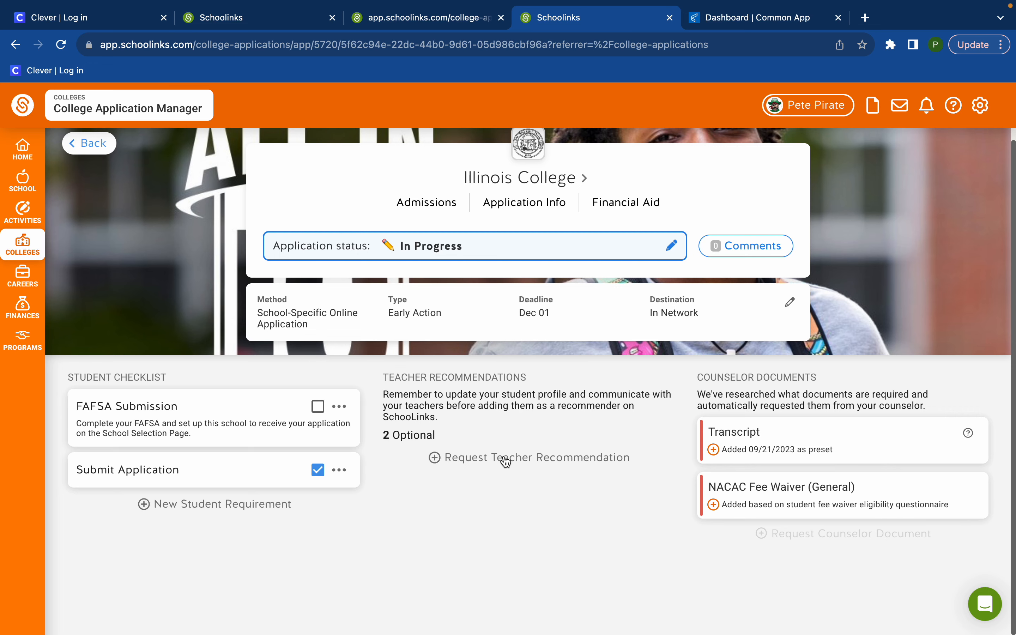
Start a general teacher recommendation request for Illinois College, searching for a teacher by name and selecting one from the results.
{"action": "left_click", "coordinate": [528, 458]}
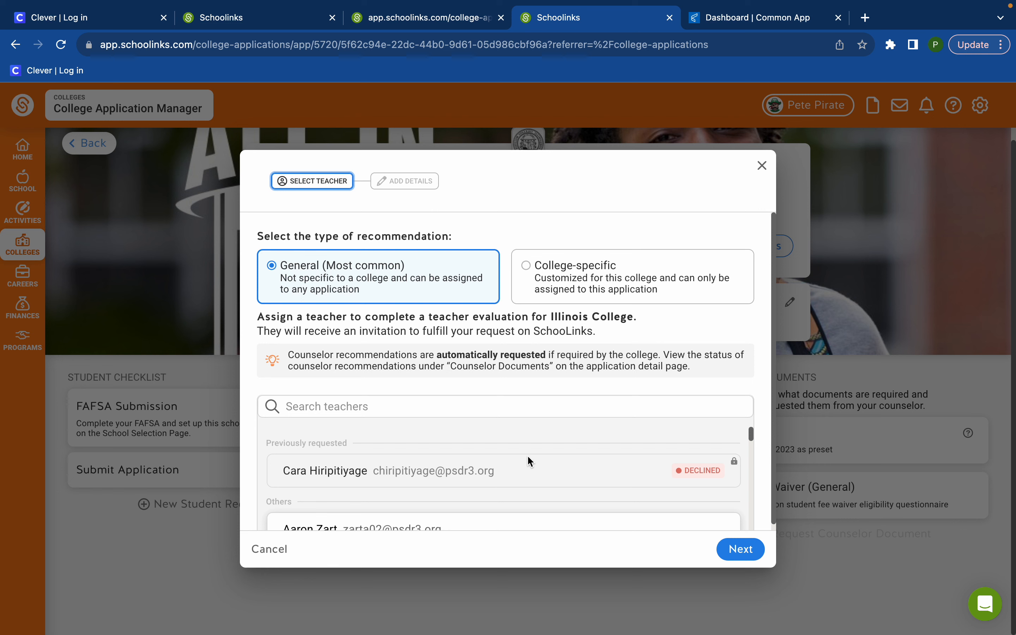
{"action": "left_click", "coordinate": [424, 406]}
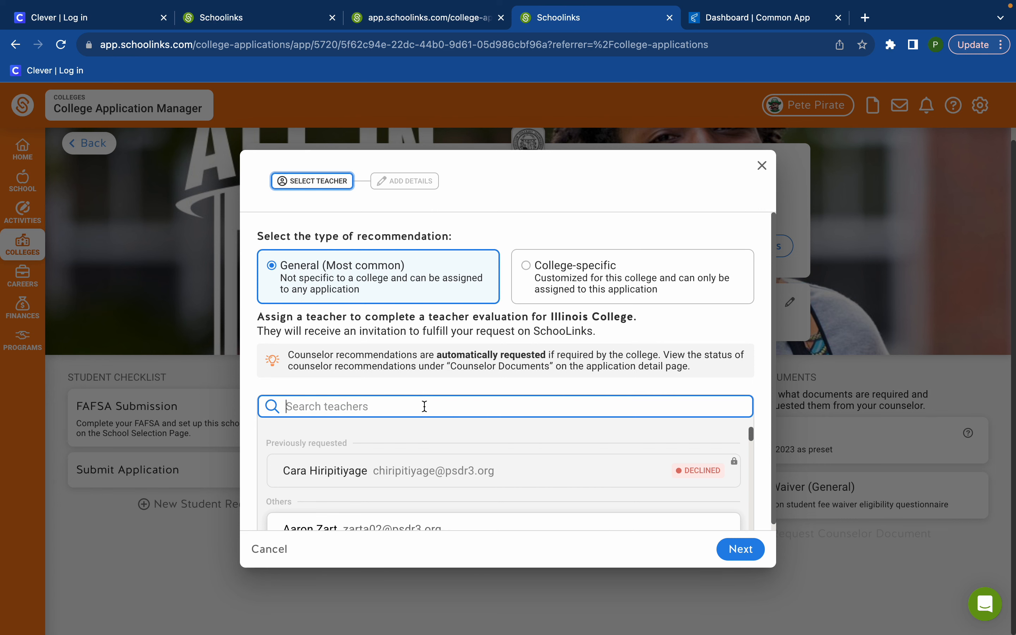
{"action": "type", "text": "adam"}
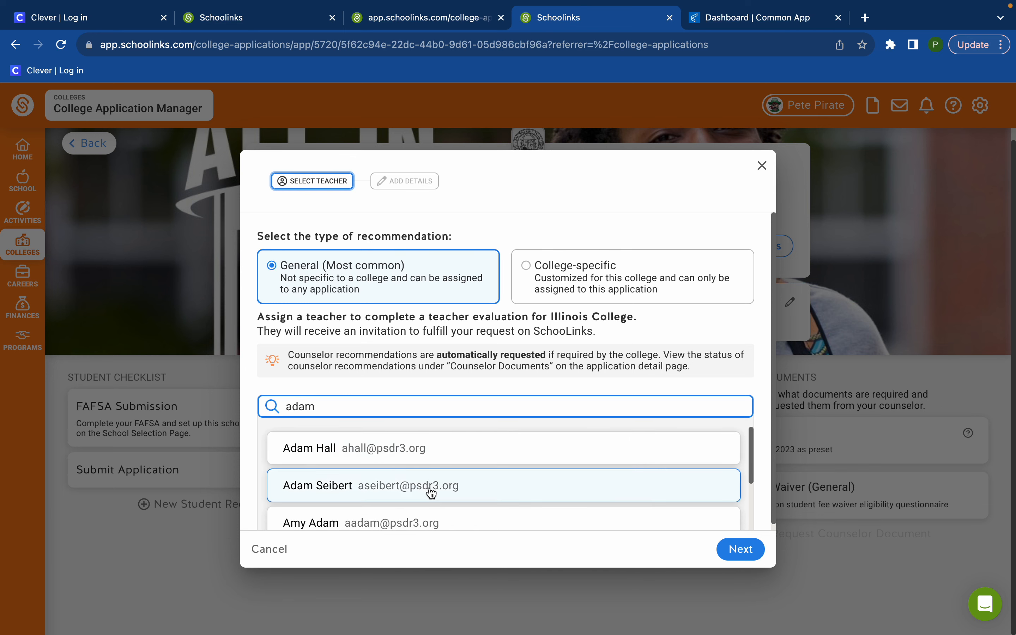
{"action": "scroll", "coordinate": [430, 483], "scroll_direction": "down", "scroll_amount": 1}
{"action": "left_click", "coordinate": [351, 492]}
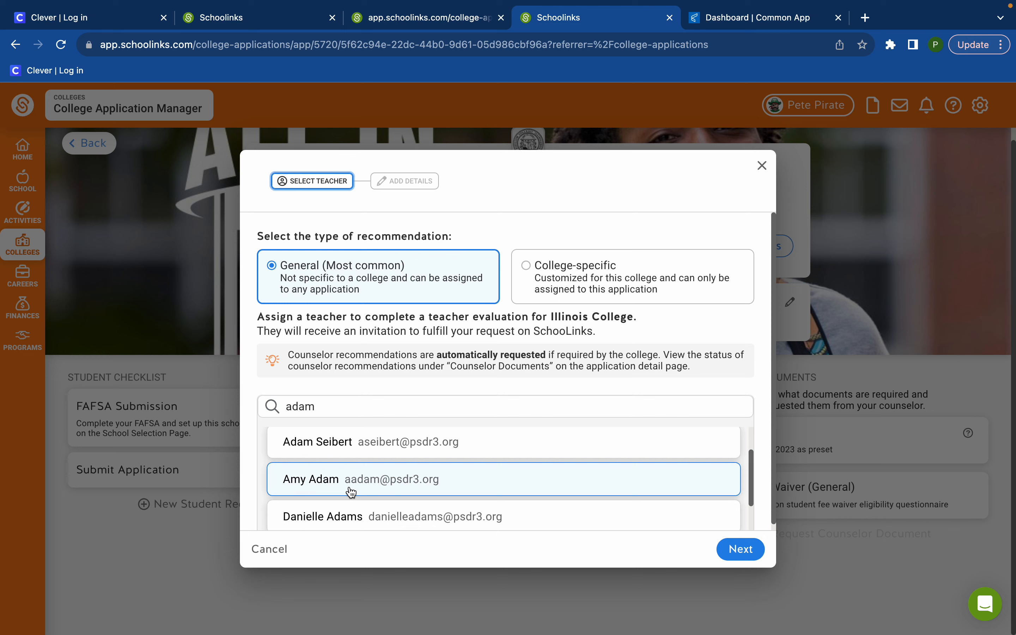
{"action": "left_click", "coordinate": [737, 549]}
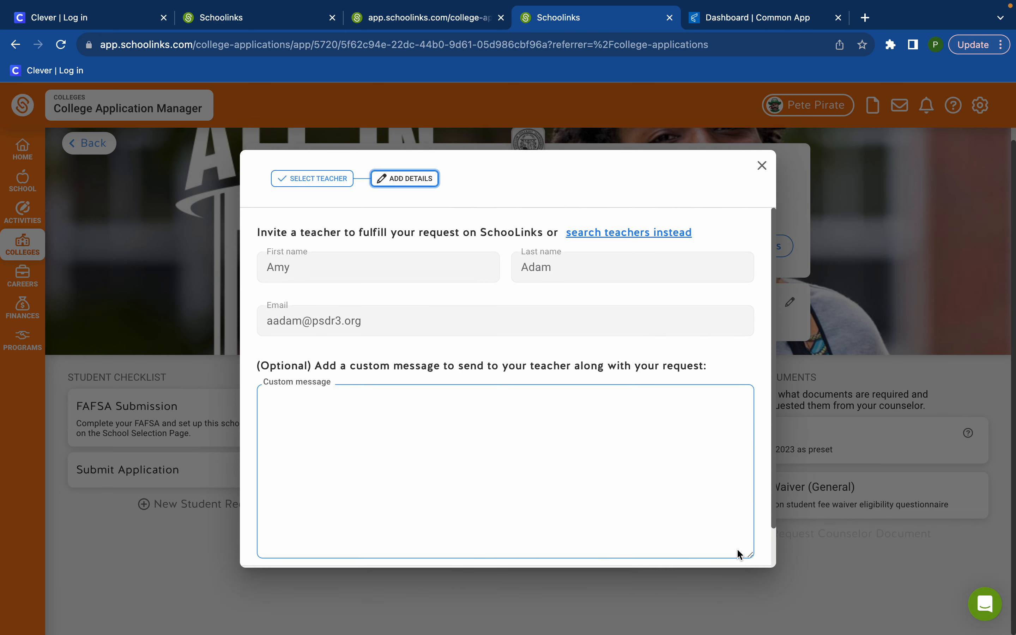
Write the custom message "Thank you..." for the teacher, and cancel the recommendation request without submitting it.
{"action": "left_click", "coordinate": [378, 403]}
{"action": "type", "text": "T"}
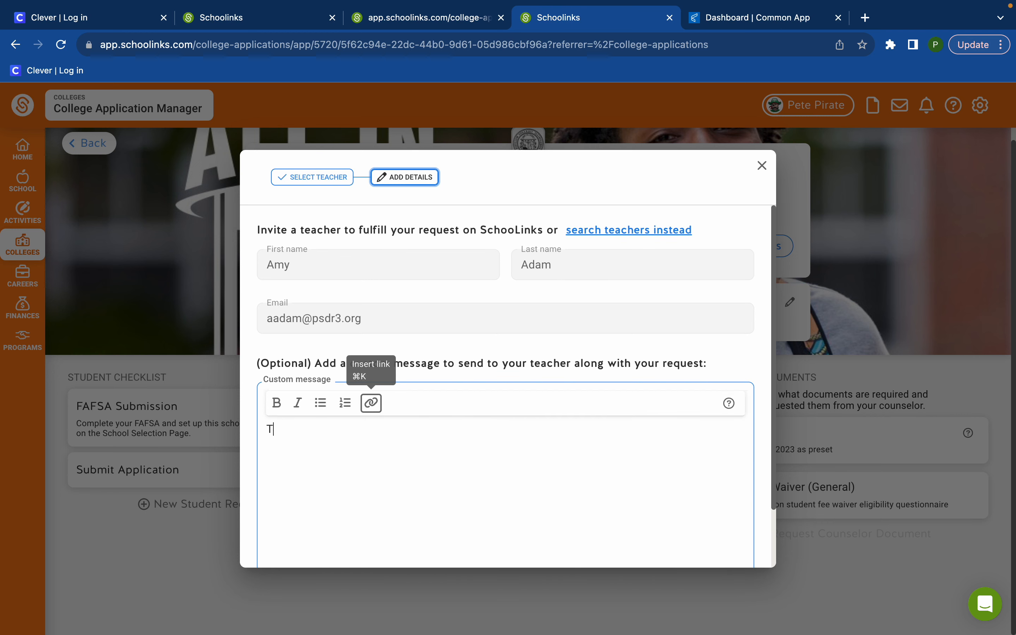
{"action": "type", "text": "hank you..."}
{"action": "scroll", "coordinate": [463, 461], "scroll_direction": "down", "scroll_amount": 2}
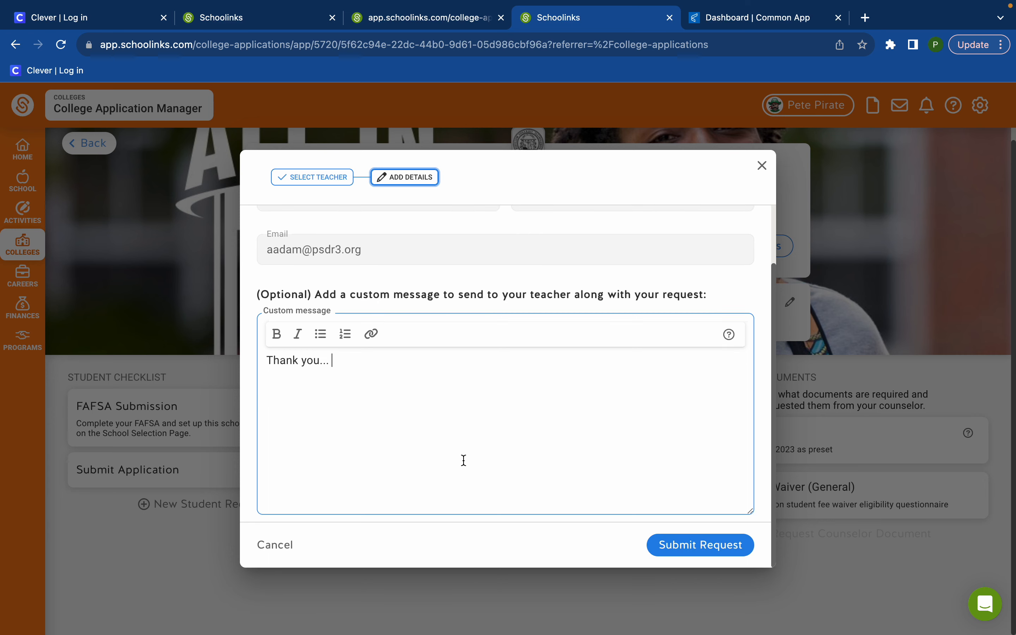
{"action": "left_click", "coordinate": [276, 545]}
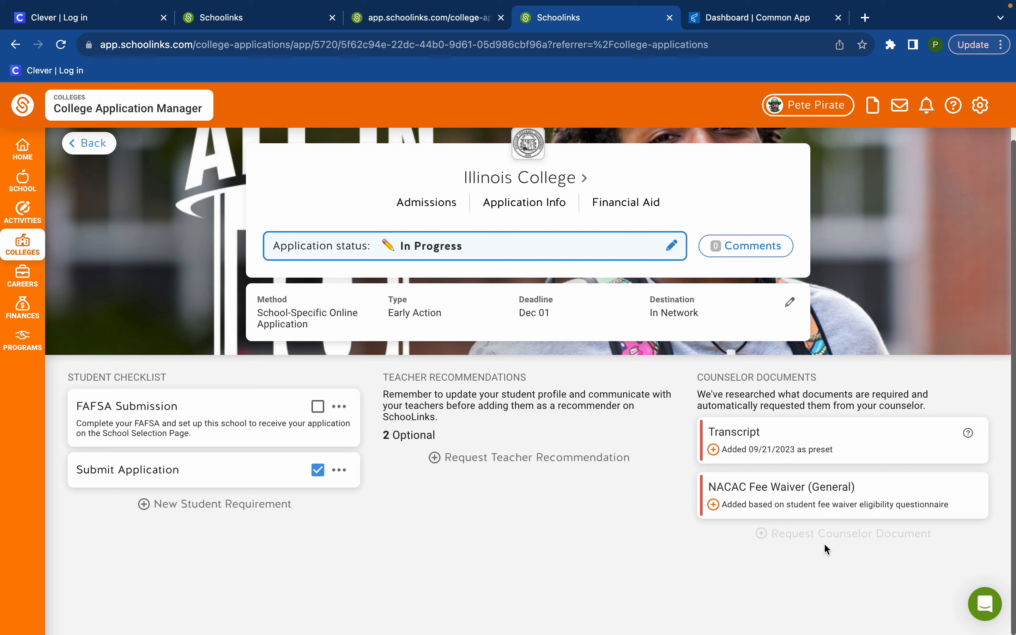
Reopen the Illinois College application from the applications board, mark its FAFSA Submission requirement as done, and return to the board.
{"action": "mouse_move", "coordinate": [814, 541]}
{"action": "mouse_move", "coordinate": [857, 529]}
{"action": "left_click", "coordinate": [96, 147]}
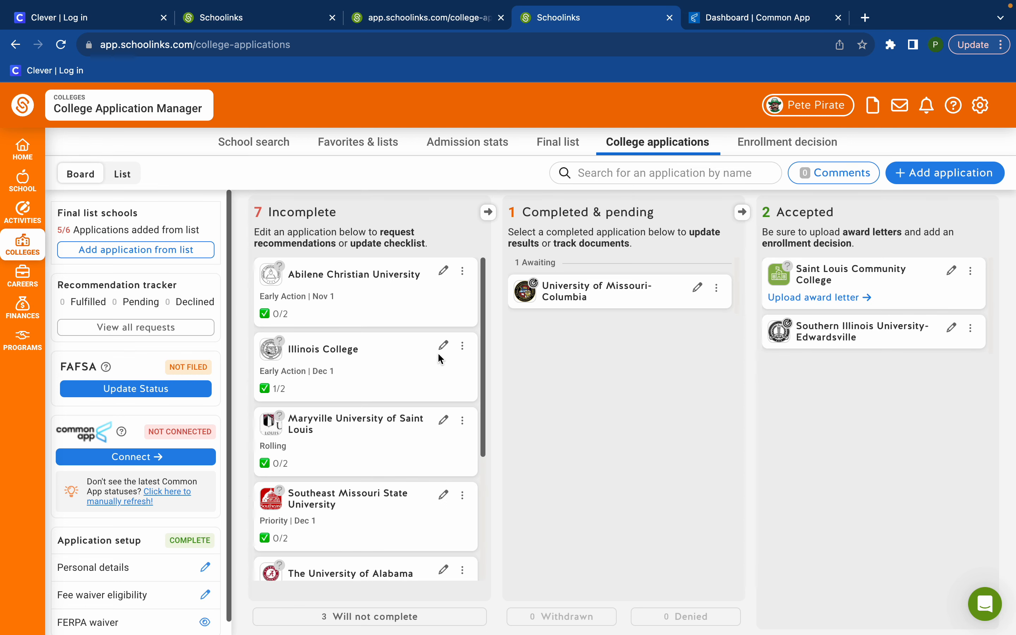
{"action": "left_click", "coordinate": [443, 345]}
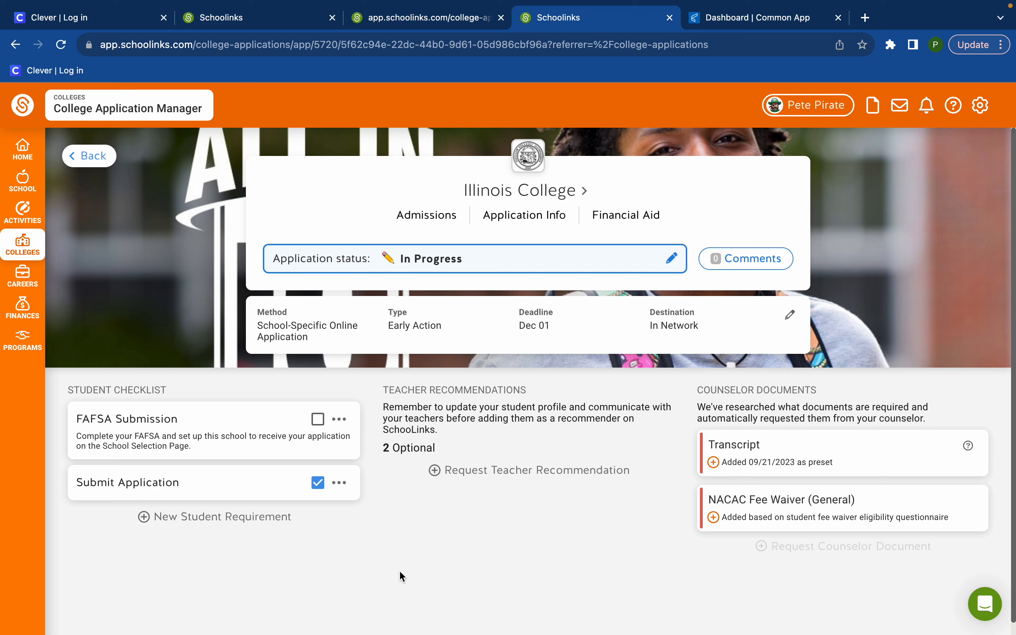
{"action": "left_click", "coordinate": [319, 421]}
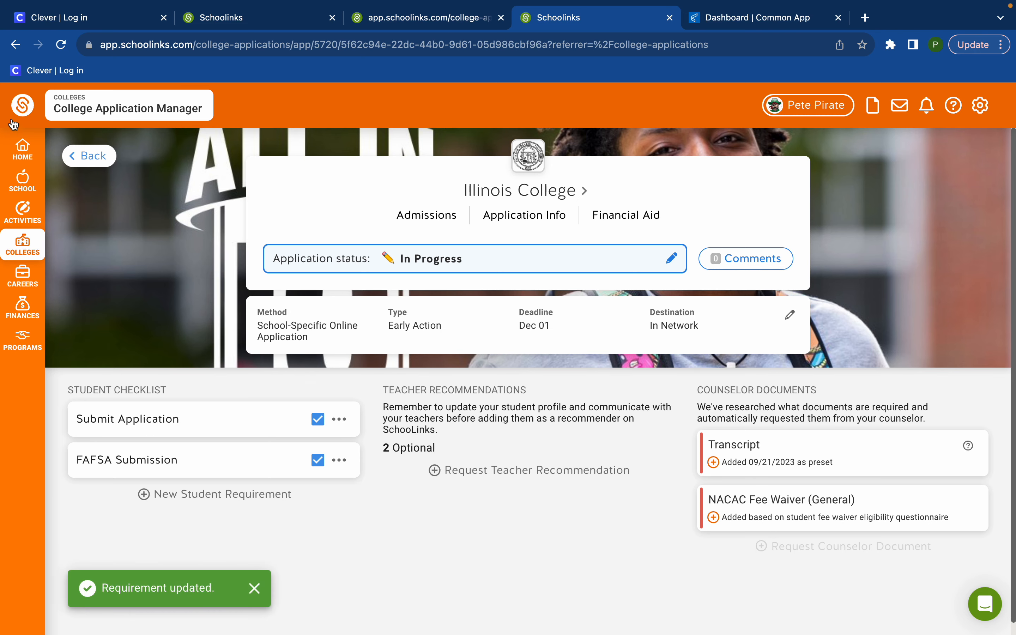
{"action": "left_click", "coordinate": [89, 155]}
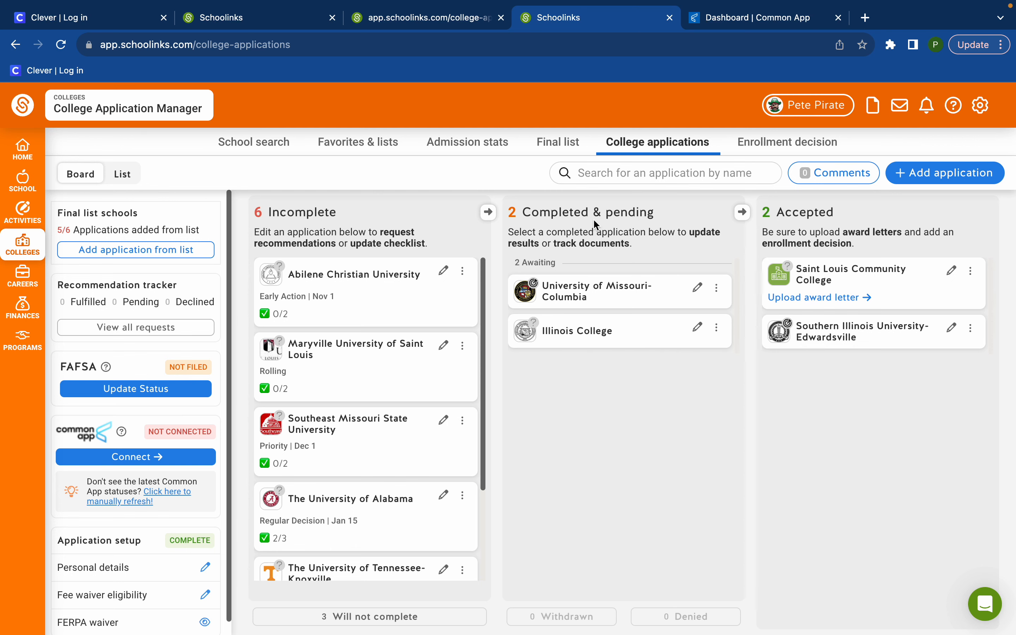
Record the Illinois College application result as Accepted with no condition, skip the award letter for now, and return to the board.
{"action": "left_click", "coordinate": [699, 329]}
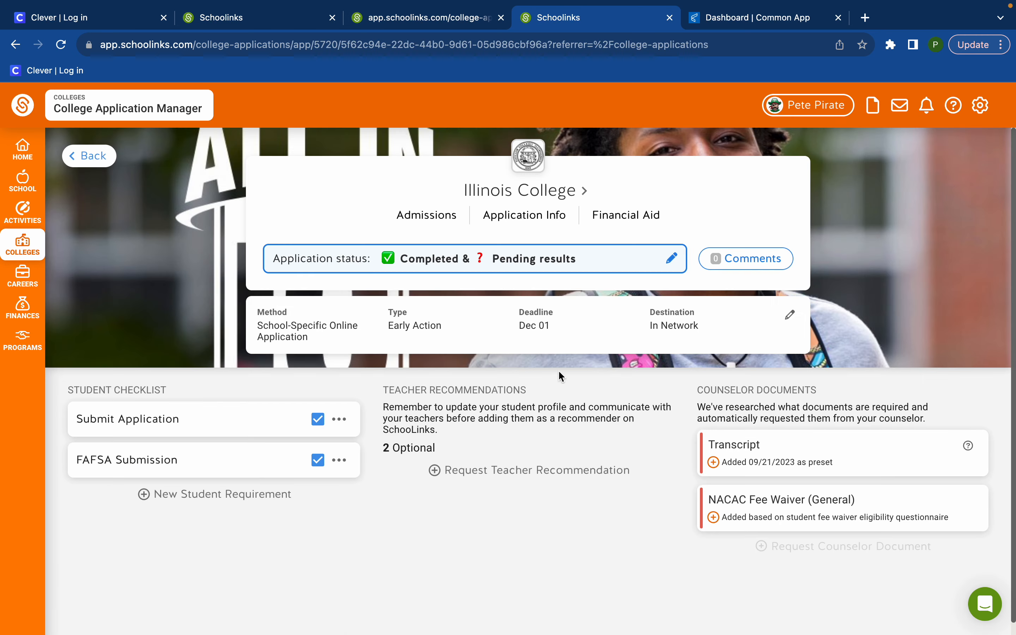
{"action": "left_click", "coordinate": [672, 258]}
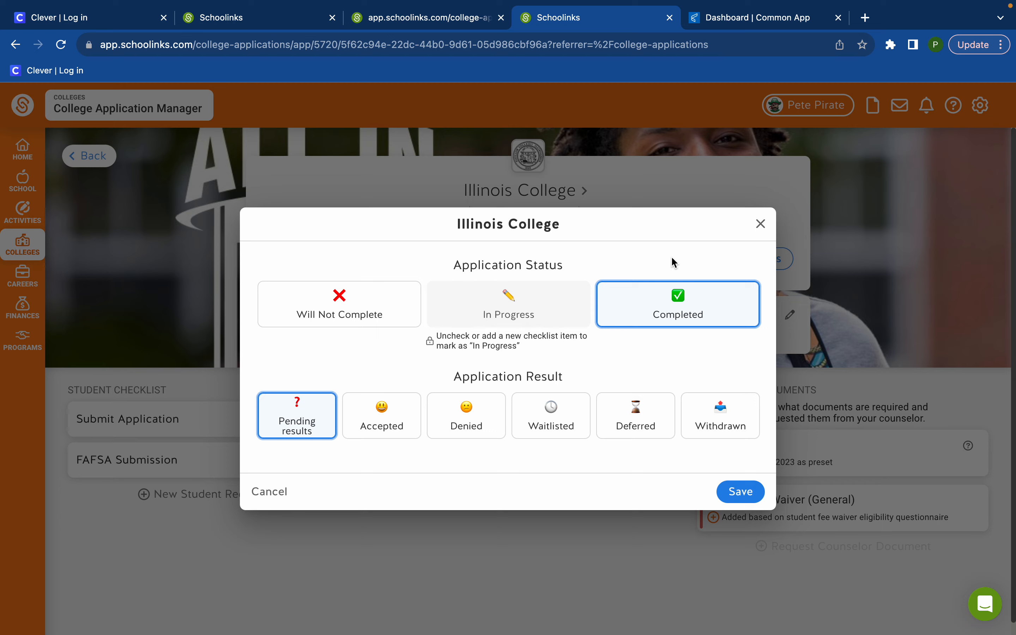
{"action": "left_click", "coordinate": [382, 415]}
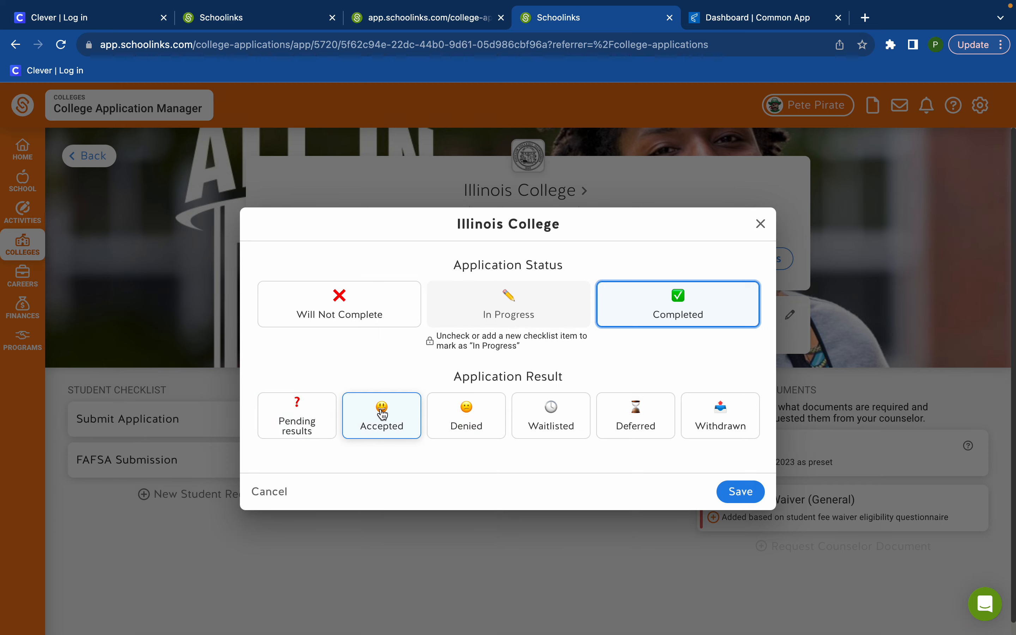
{"action": "left_click", "coordinate": [746, 492]}
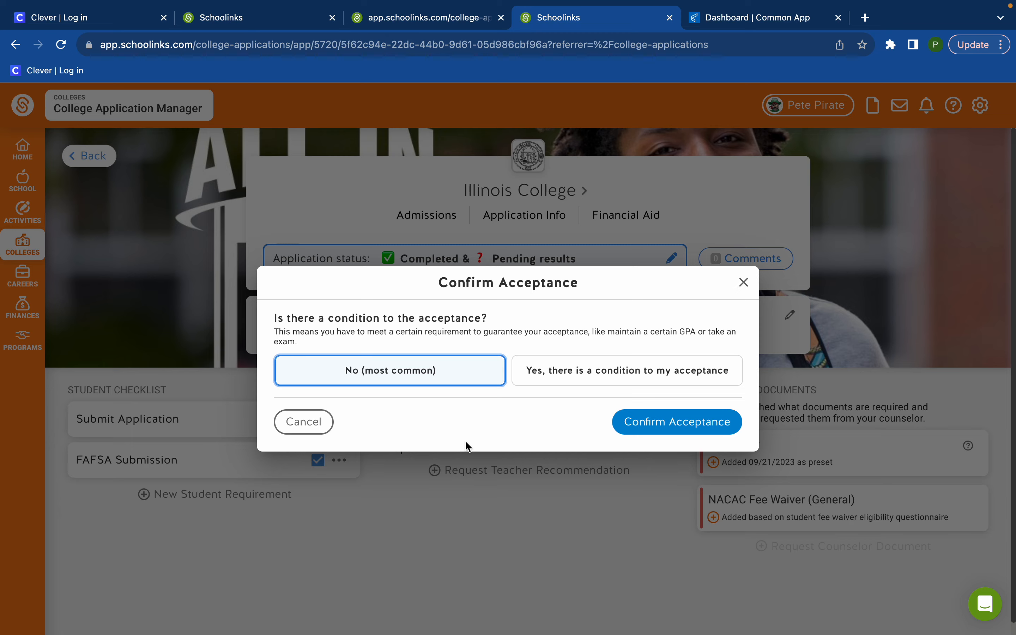
{"action": "left_click", "coordinate": [669, 423]}
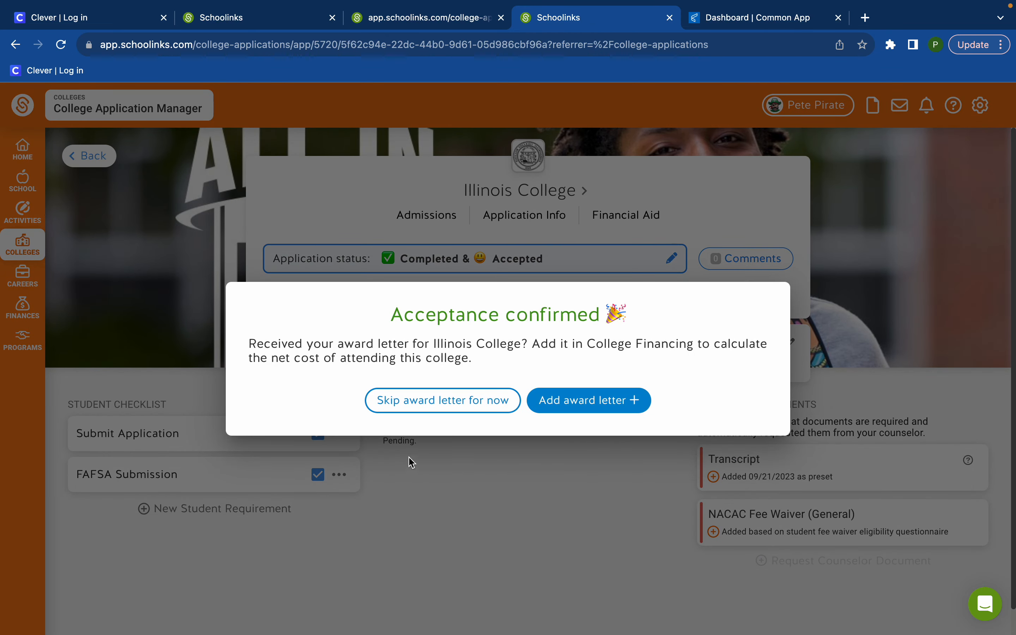
{"action": "left_click", "coordinate": [426, 410]}
{"action": "left_click", "coordinate": [91, 170]}
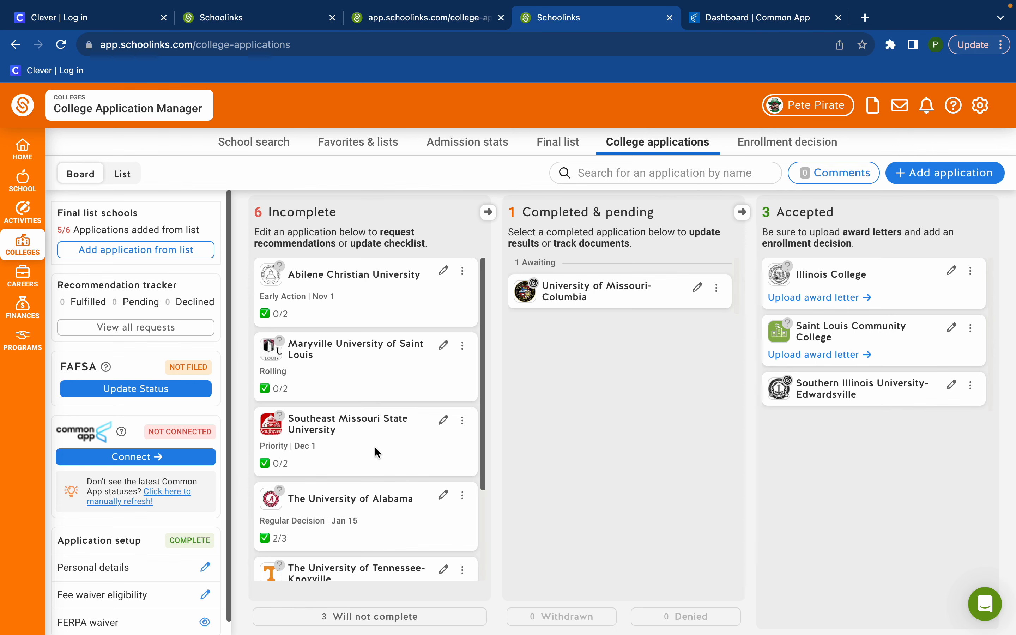
Review the Maryville University of Saint Louis application's checklist and counselor documents, and return to the board.
{"action": "left_click", "coordinate": [438, 348]}
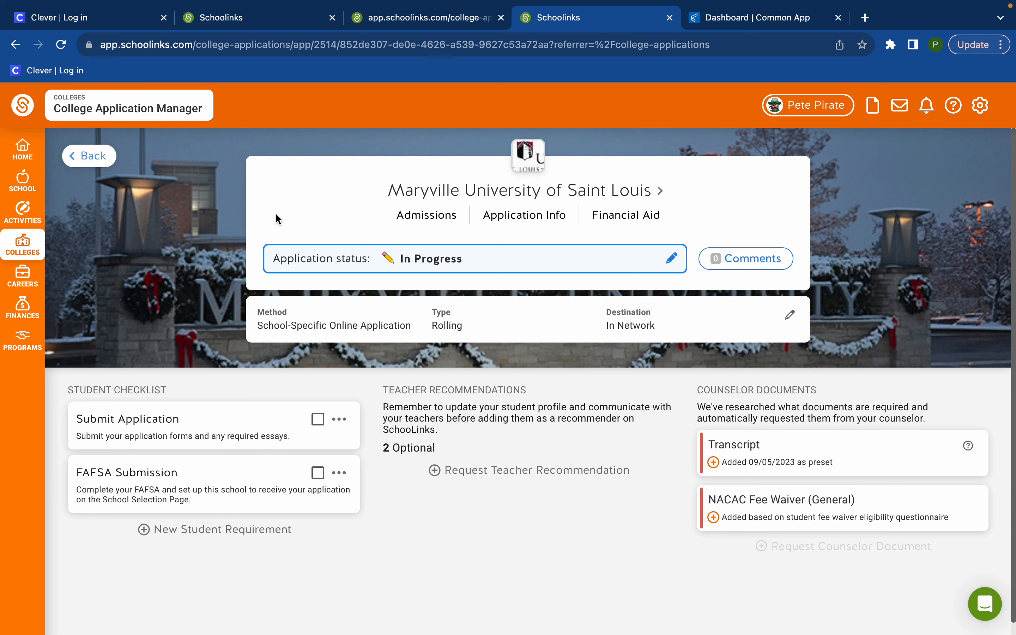
{"action": "left_click", "coordinate": [92, 159]}
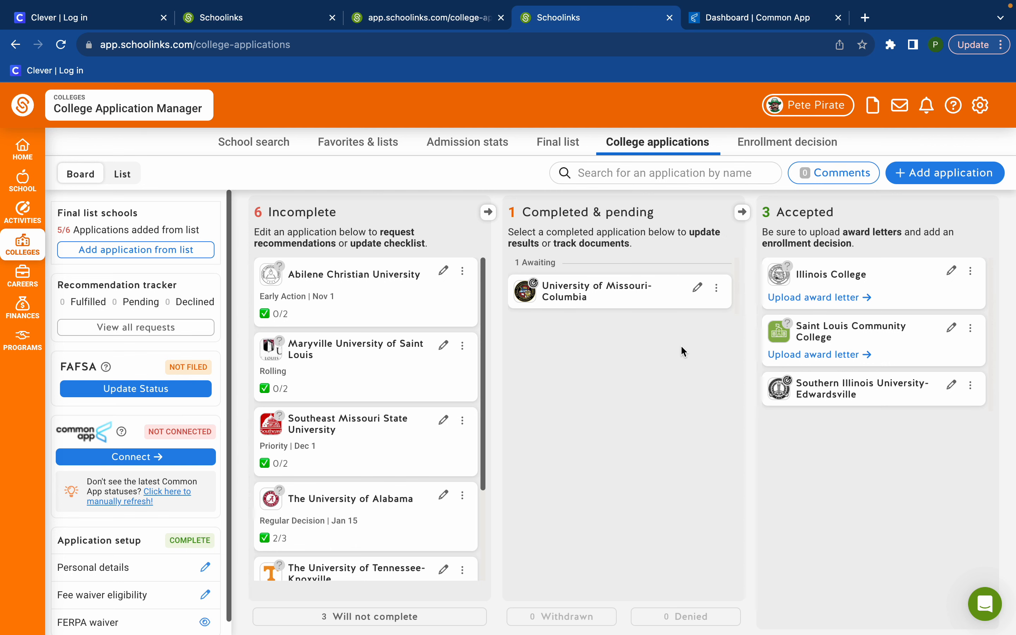
Start a new in-progress college application for Northern Illinois University.
{"action": "left_click", "coordinate": [955, 172]}
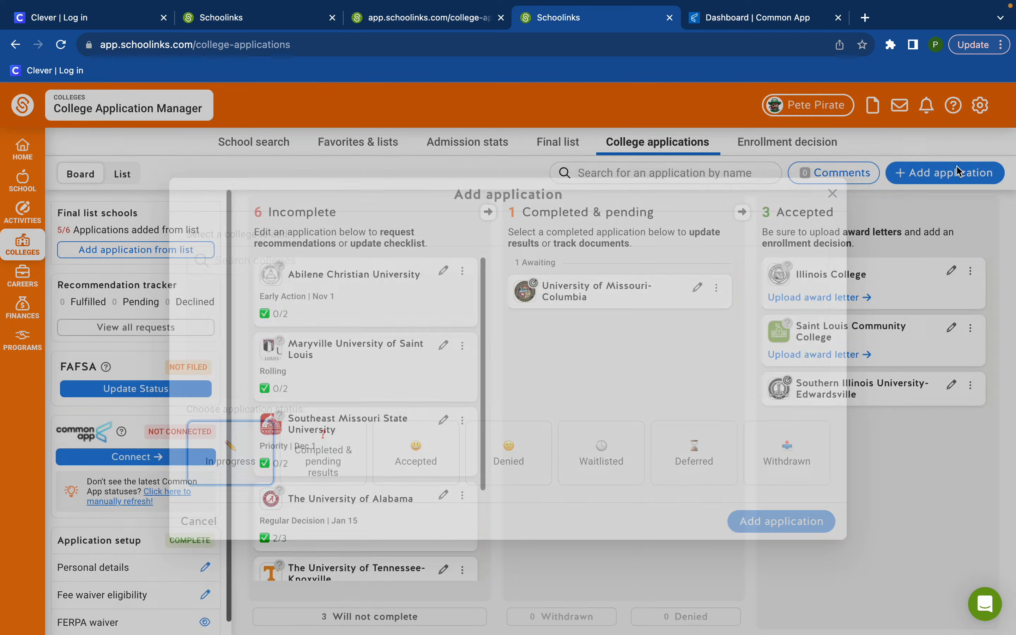
{"action": "left_click", "coordinate": [405, 251]}
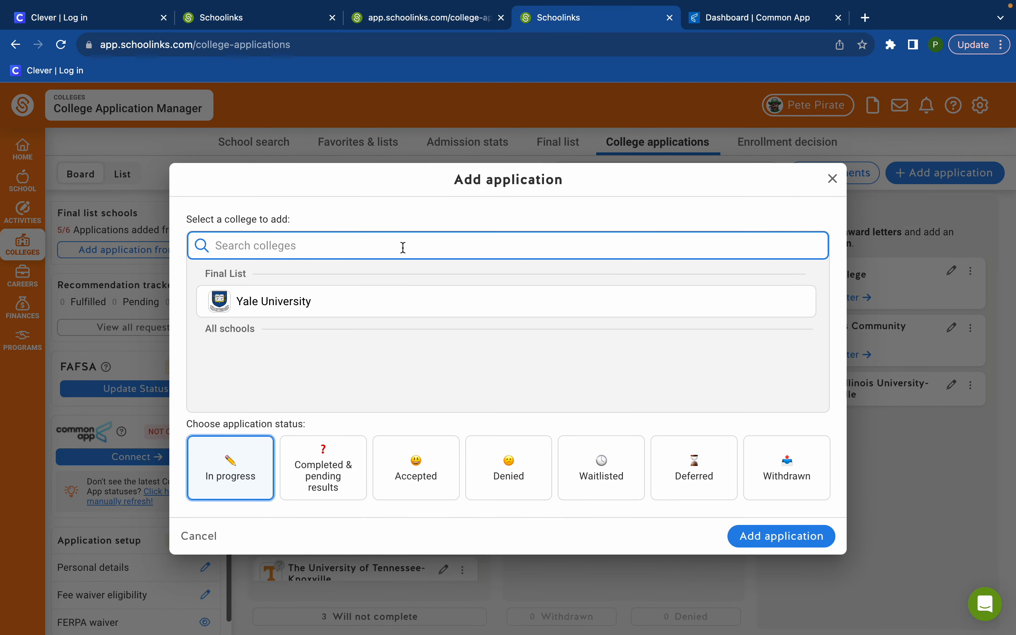
{"action": "type", "text": "Northern"}
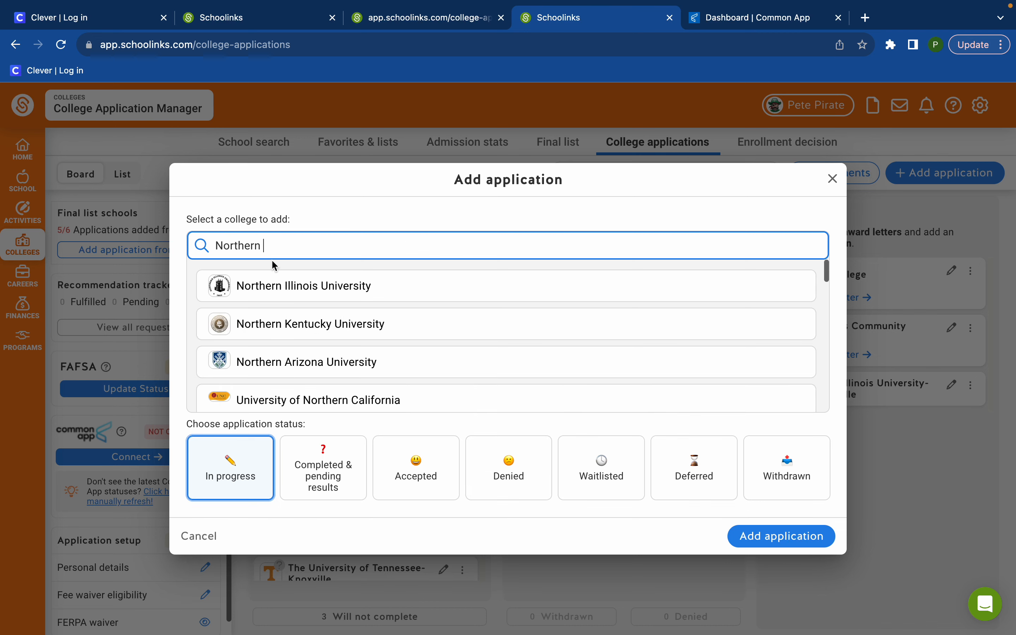
{"action": "left_click", "coordinate": [276, 289]}
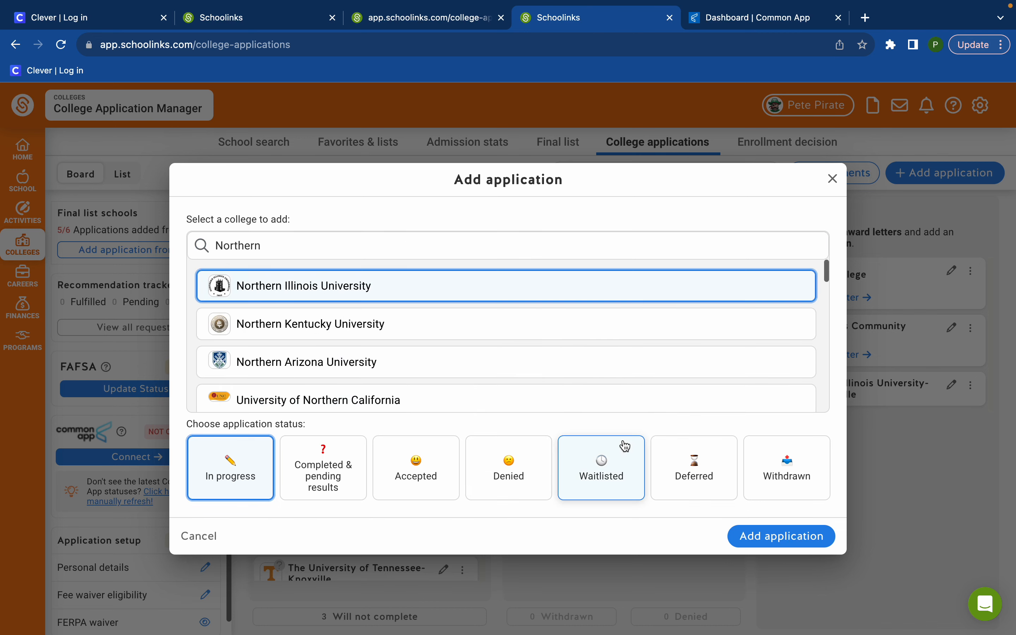
{"action": "left_click", "coordinate": [755, 539]}
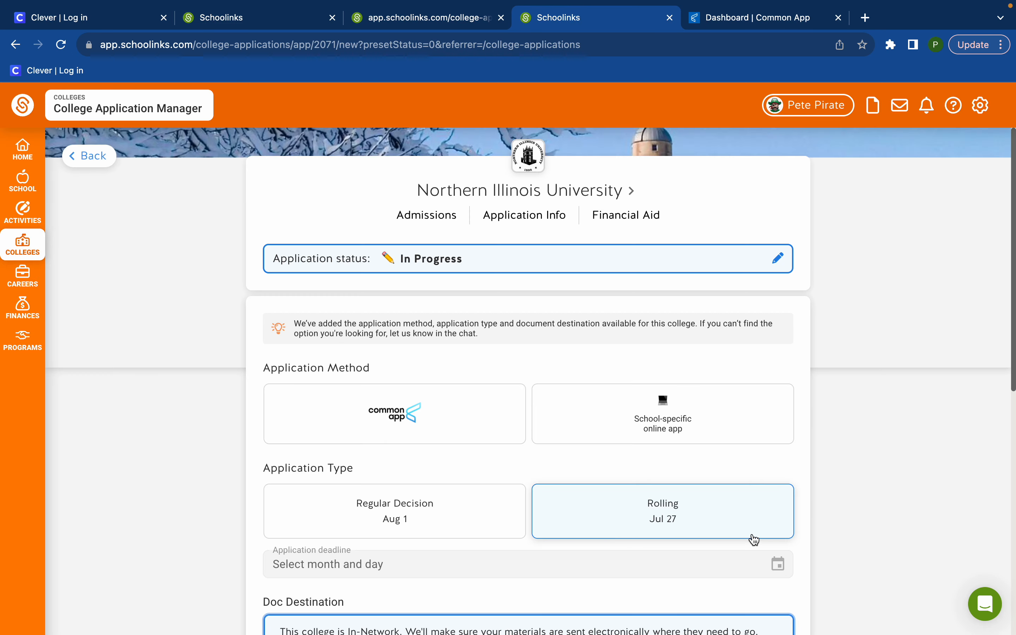
Set the Northern Illinois University application status to Will Not Complete.
{"action": "scroll", "coordinate": [635, 549], "scroll_direction": "down", "scroll_amount": 3}
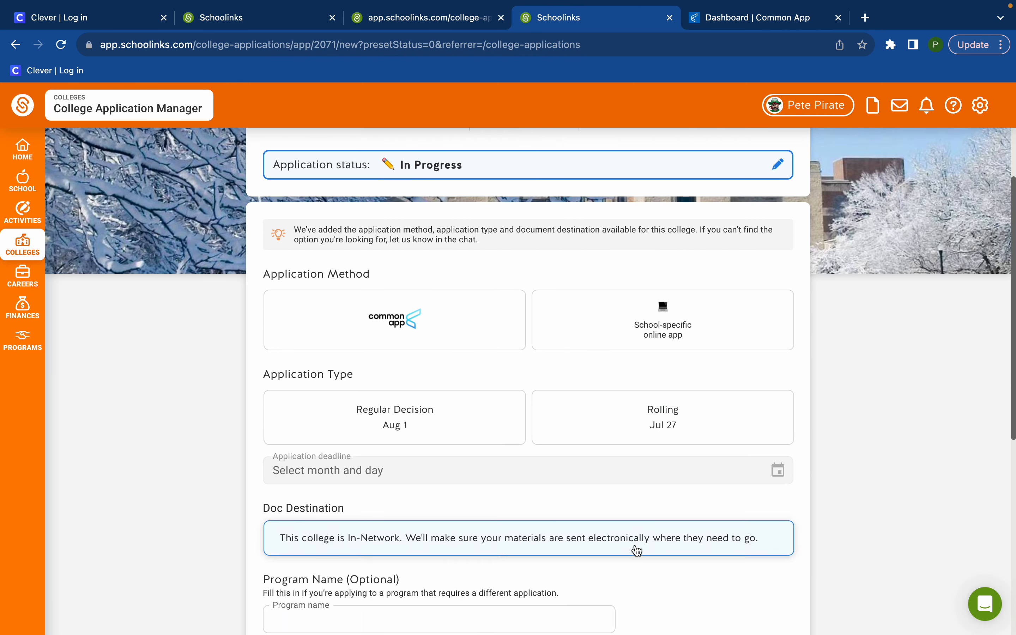
{"action": "scroll", "coordinate": [567, 538], "scroll_direction": "up", "scroll_amount": 3}
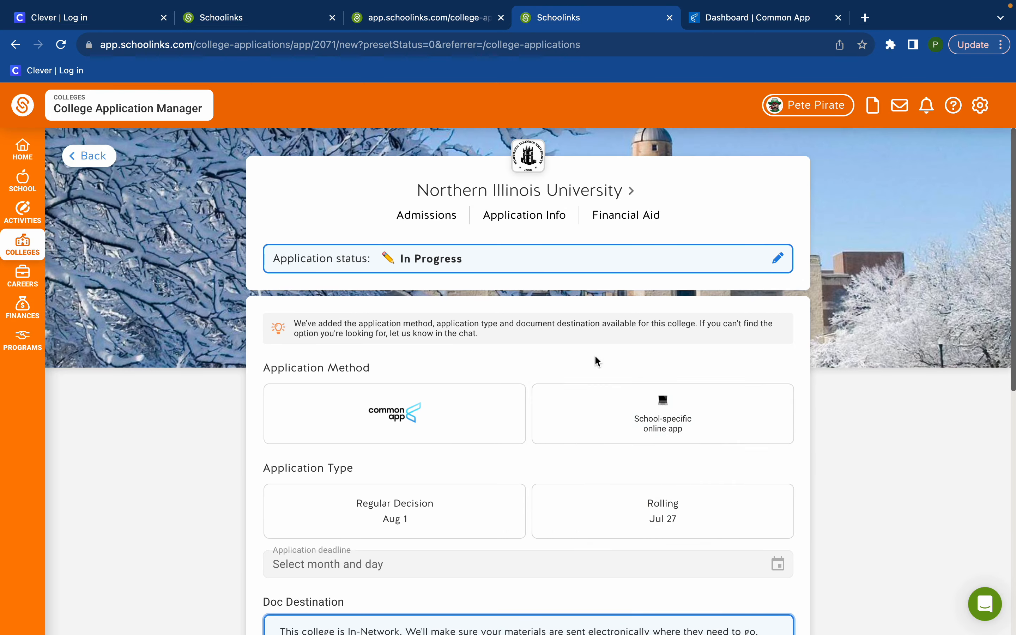
{"action": "left_click", "coordinate": [781, 260]}
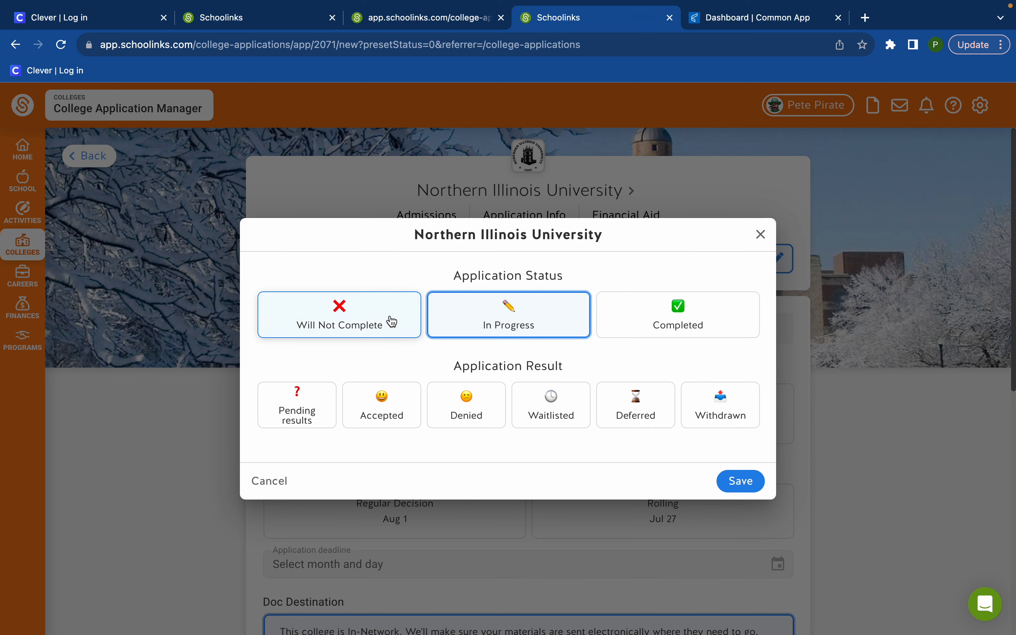
{"action": "left_click", "coordinate": [340, 313]}
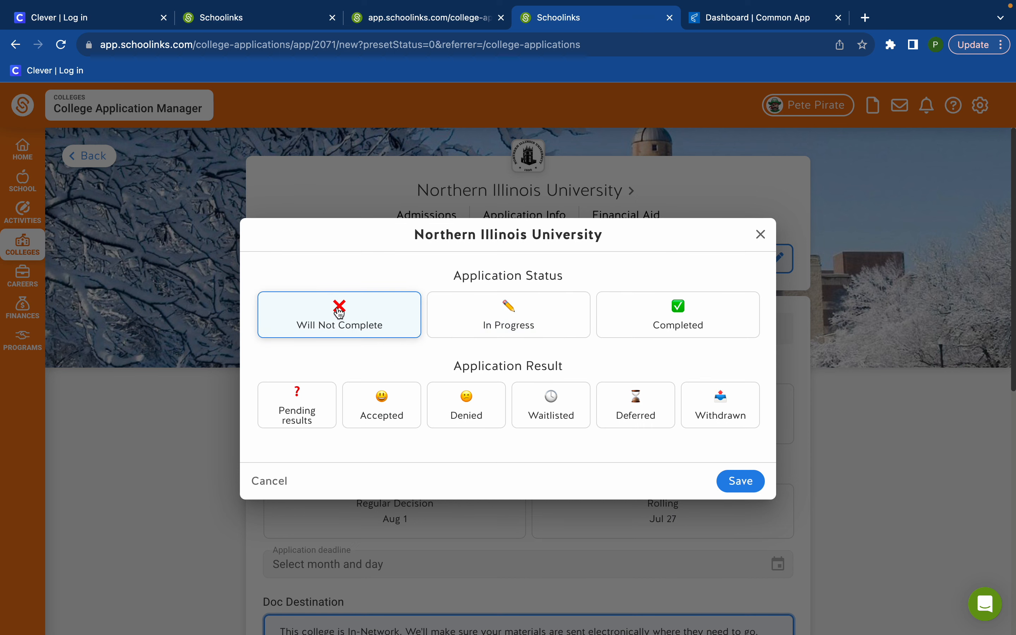
{"action": "left_click", "coordinate": [740, 483]}
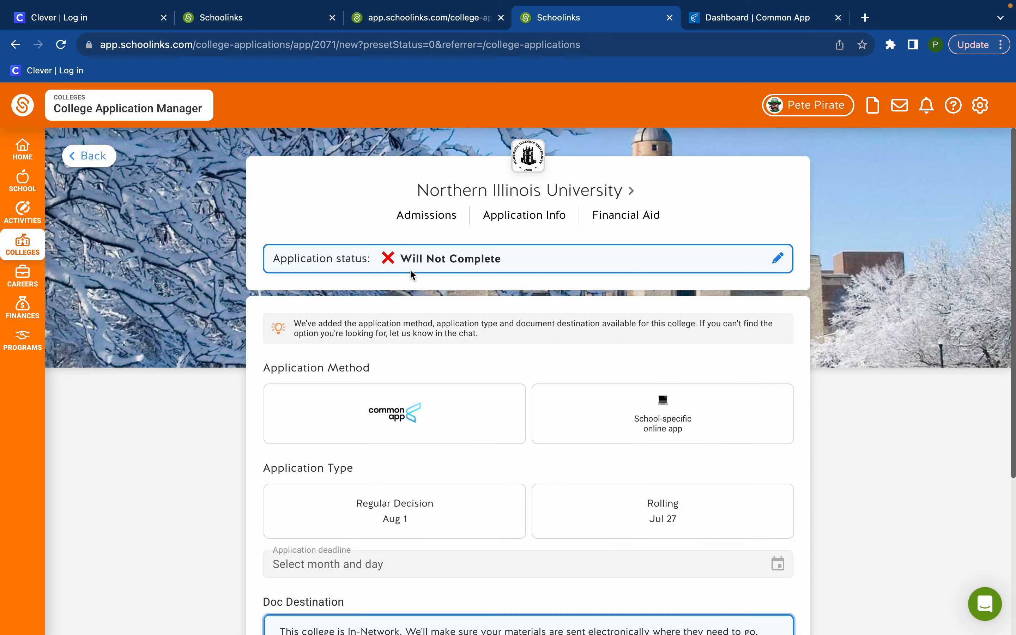
Return to the college applications board and look through the application cards and setup sections.
{"action": "left_click", "coordinate": [100, 159]}
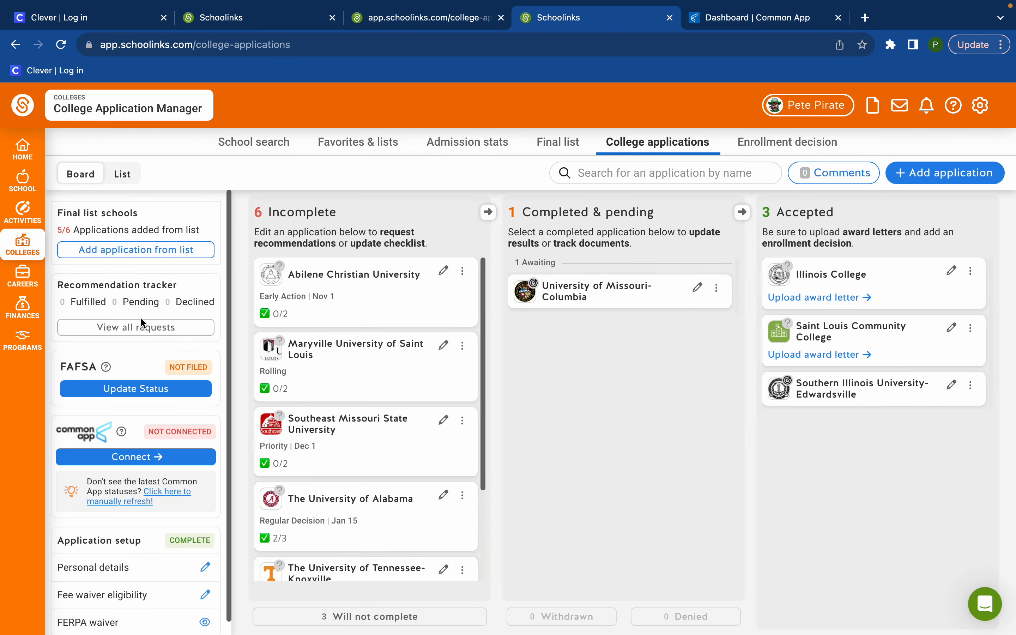
{"action": "scroll", "coordinate": [279, 456], "scroll_direction": "down", "scroll_amount": 1}
{"action": "scroll", "coordinate": [279, 456], "scroll_direction": "down", "scroll_amount": 2}
{"action": "scroll", "coordinate": [279, 456], "scroll_direction": "up", "scroll_amount": 3}
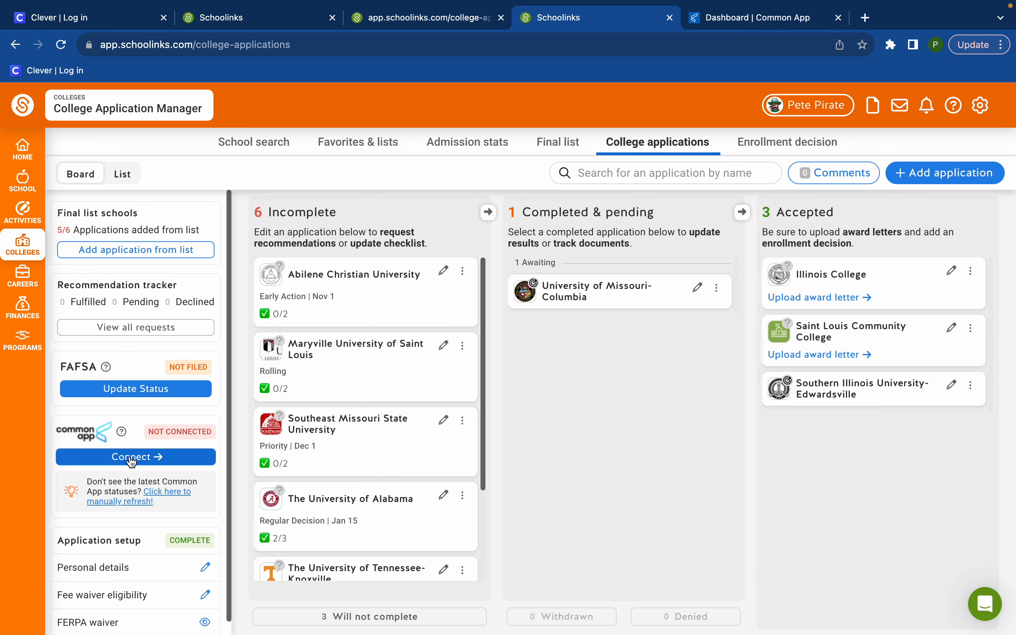
Link the Common App account by signing in with the prefilled credentials, and return to SchooLinks.
{"action": "left_click", "coordinate": [130, 458]}
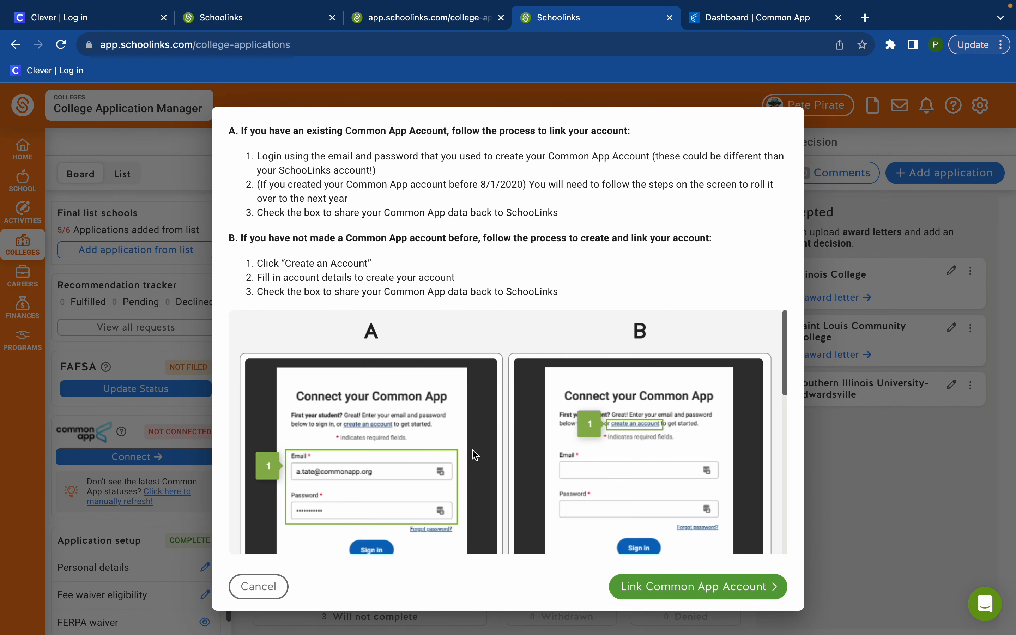
{"action": "scroll", "coordinate": [616, 553], "scroll_direction": "down", "scroll_amount": 3}
{"action": "left_click", "coordinate": [693, 587]}
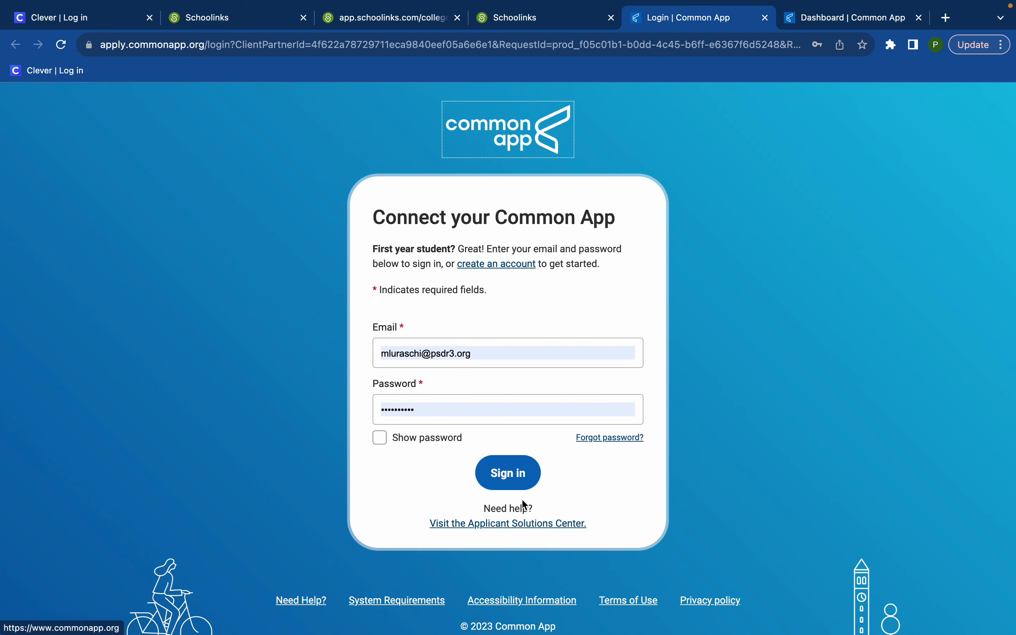
{"action": "left_click", "coordinate": [508, 478]}
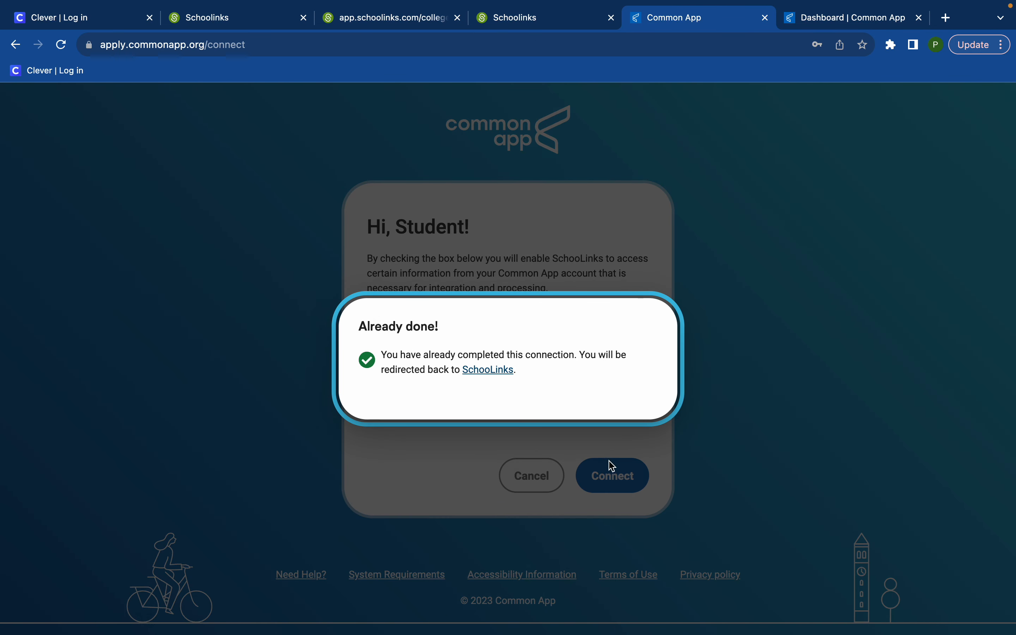
{"action": "left_click", "coordinate": [489, 371]}
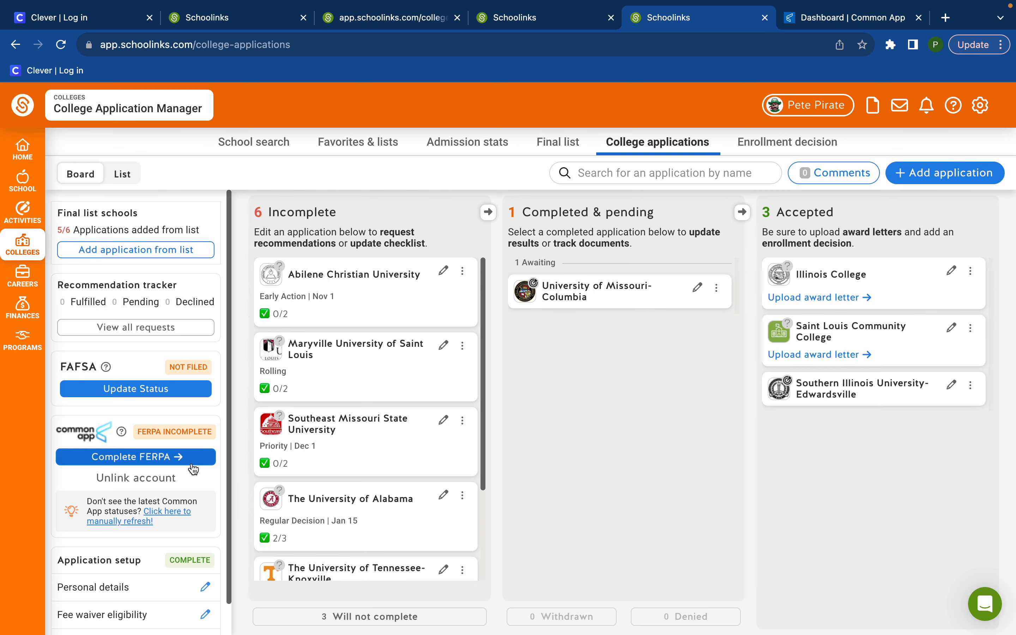
Open the Common App FERPA release authorization, sign in with the prefilled credentials, and go back to SchooLinks.
{"action": "scroll", "coordinate": [329, 488], "scroll_direction": "down", "scroll_amount": 3}
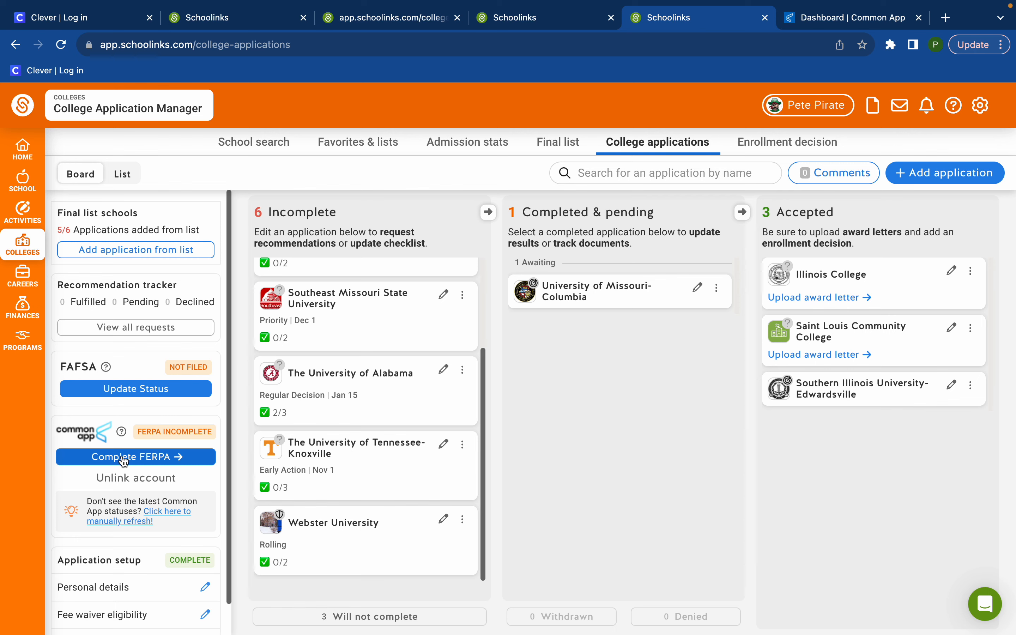
{"action": "left_click", "coordinate": [145, 460]}
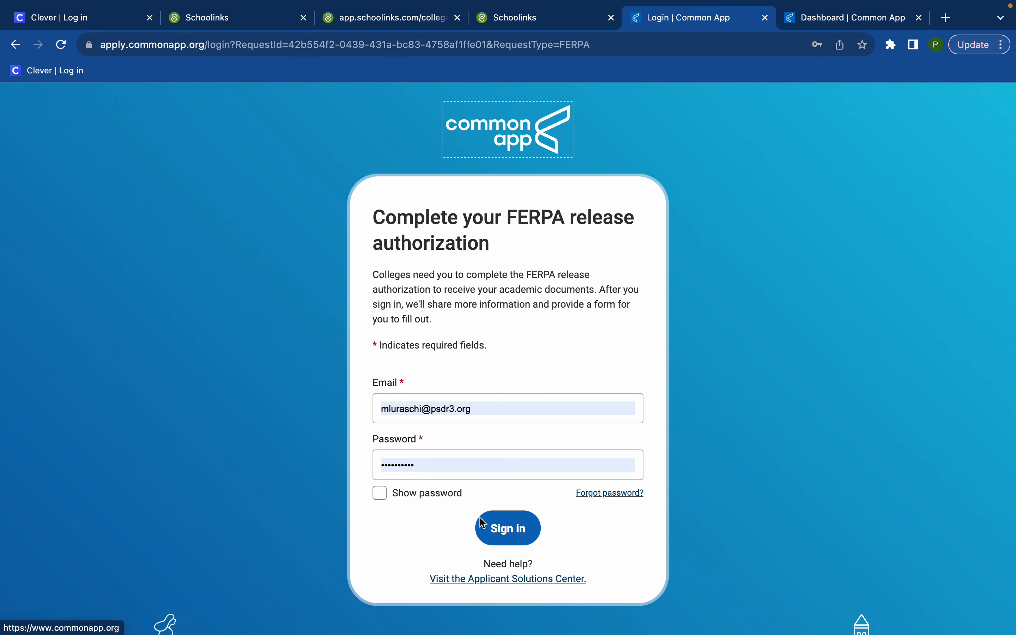
{"action": "left_click", "coordinate": [514, 527]}
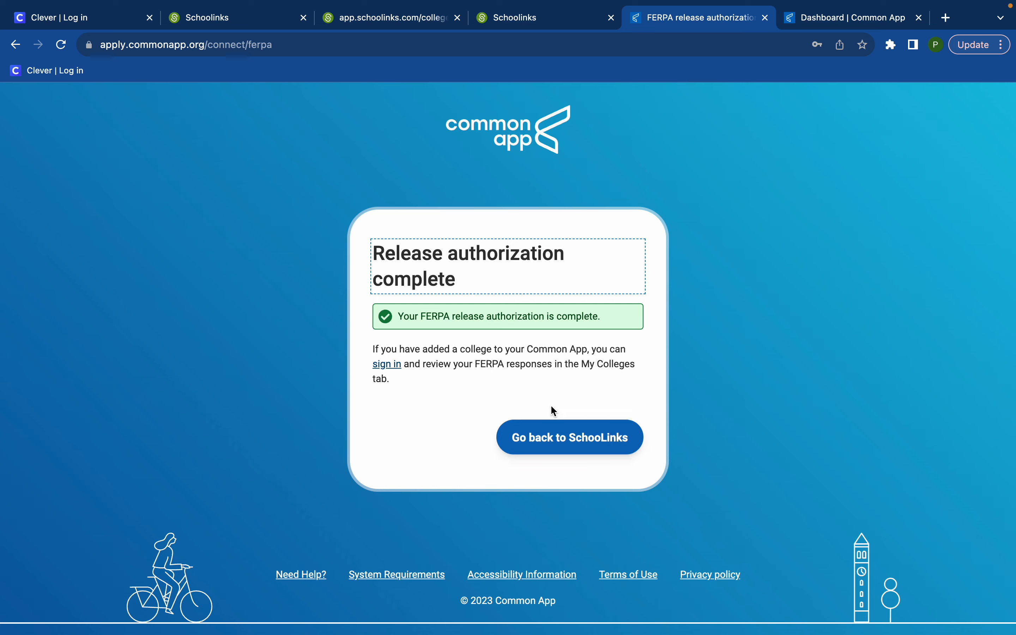
{"action": "left_click", "coordinate": [574, 444]}
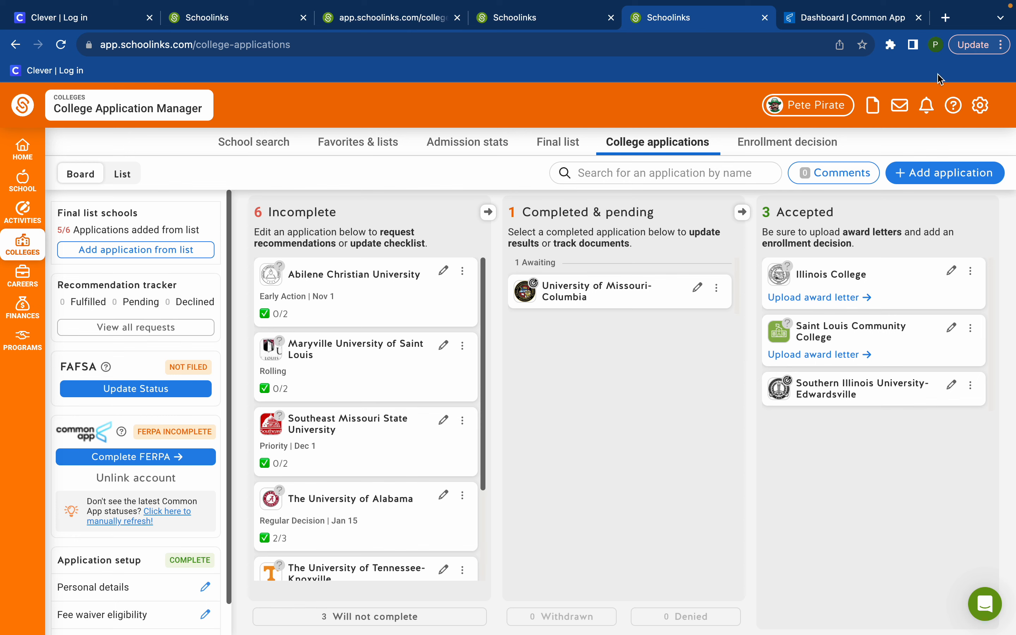
Switch to the Common App dashboard and view the applicant profile form and the My Colleges list.
{"action": "left_click", "coordinate": [840, 21]}
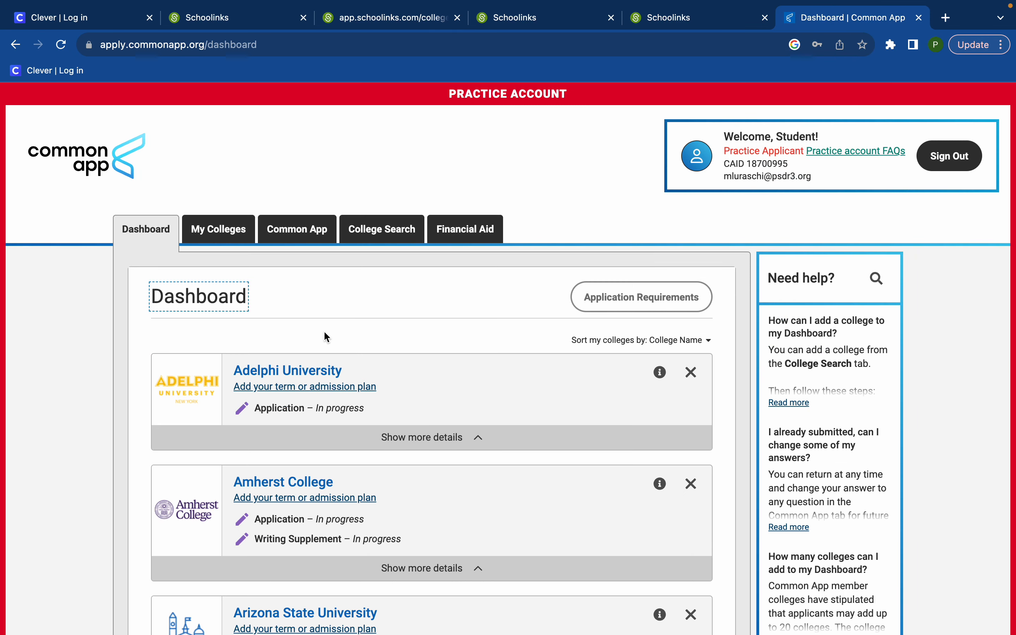
{"action": "left_click", "coordinate": [293, 236]}
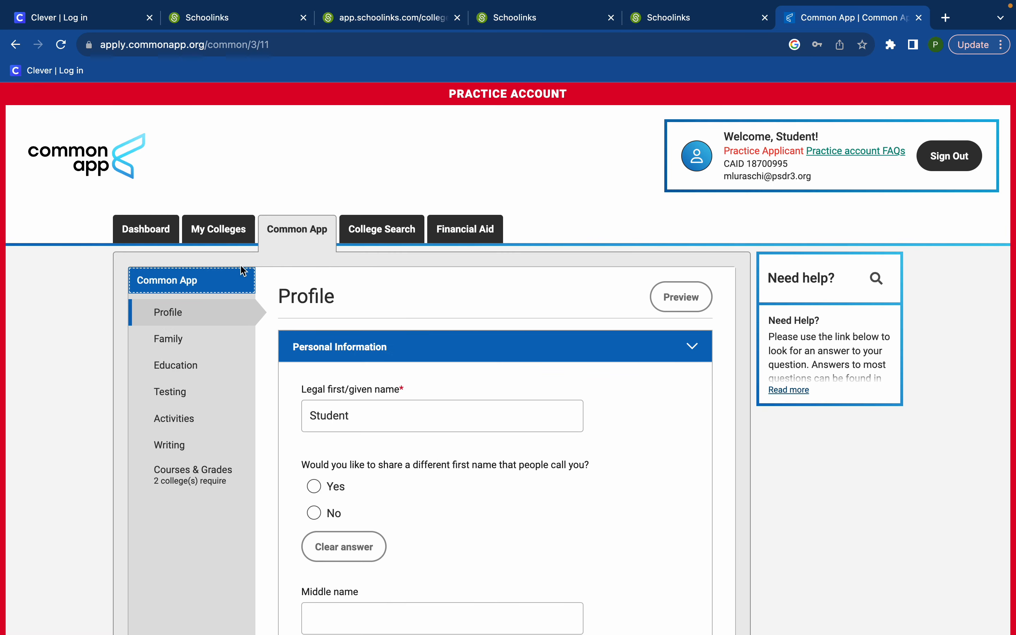
{"action": "left_click", "coordinate": [223, 228]}
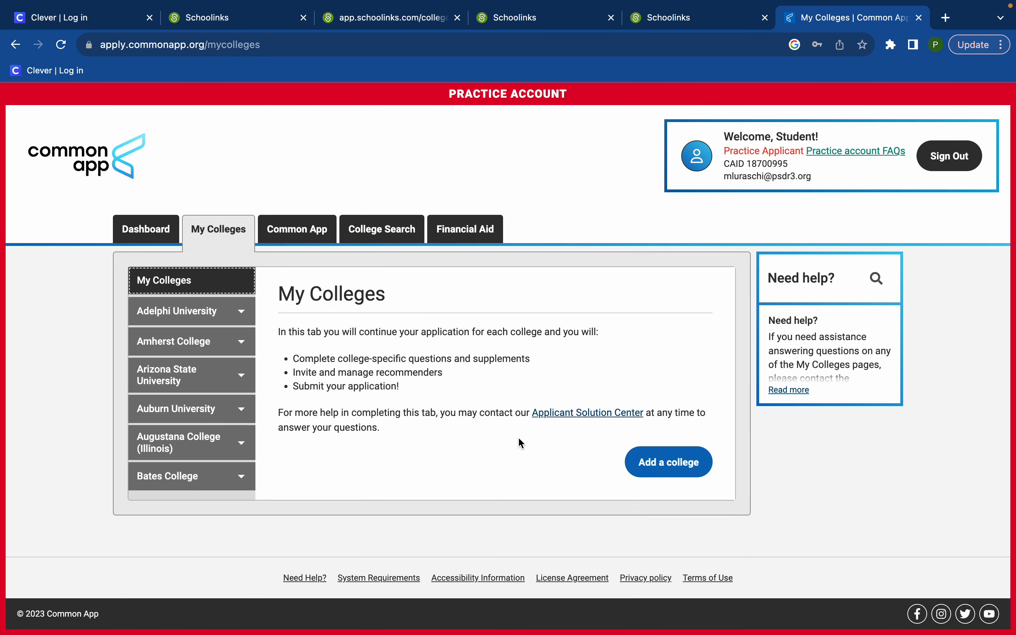
Find Albion College in the Common App college search, add it to My Colleges, and view the updated list.
{"action": "left_click", "coordinate": [381, 230]}
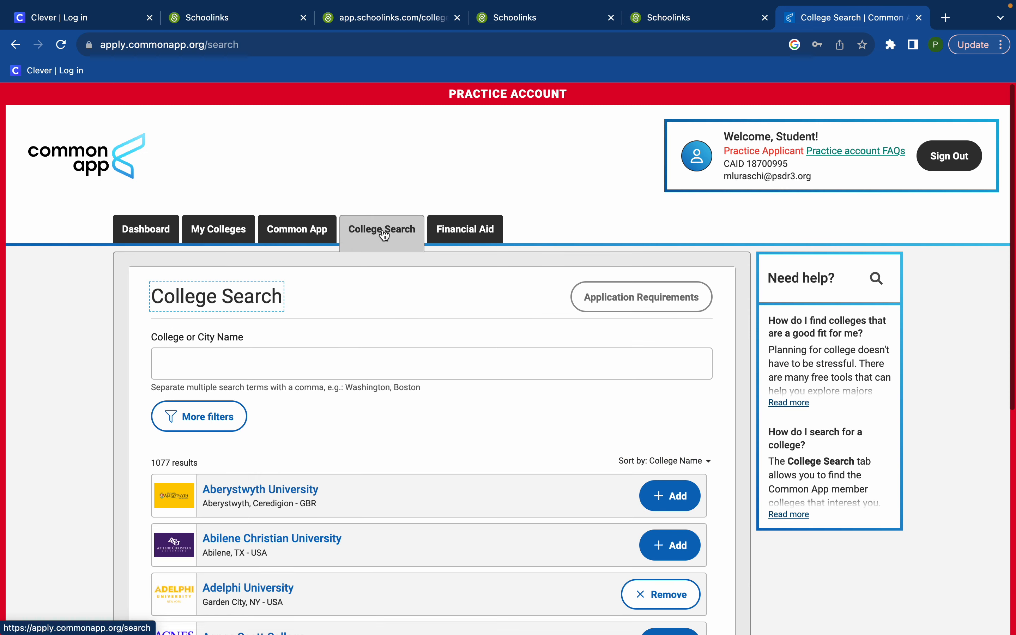
{"action": "scroll", "coordinate": [375, 458], "scroll_direction": "down", "scroll_amount": 1}
{"action": "scroll", "coordinate": [375, 458], "scroll_direction": "down", "scroll_amount": 10}
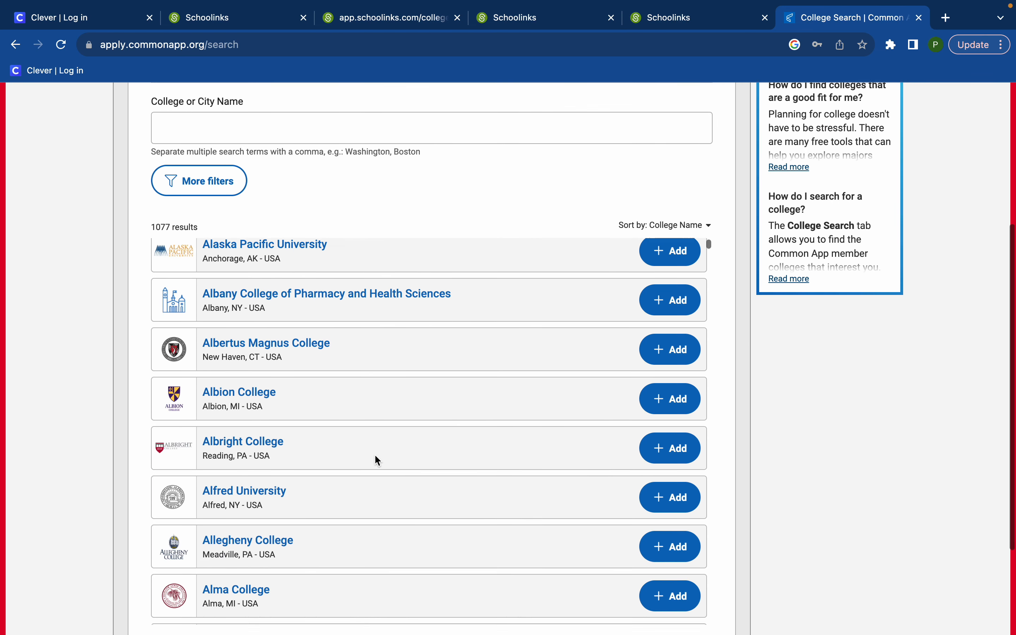
{"action": "left_click", "coordinate": [267, 385]}
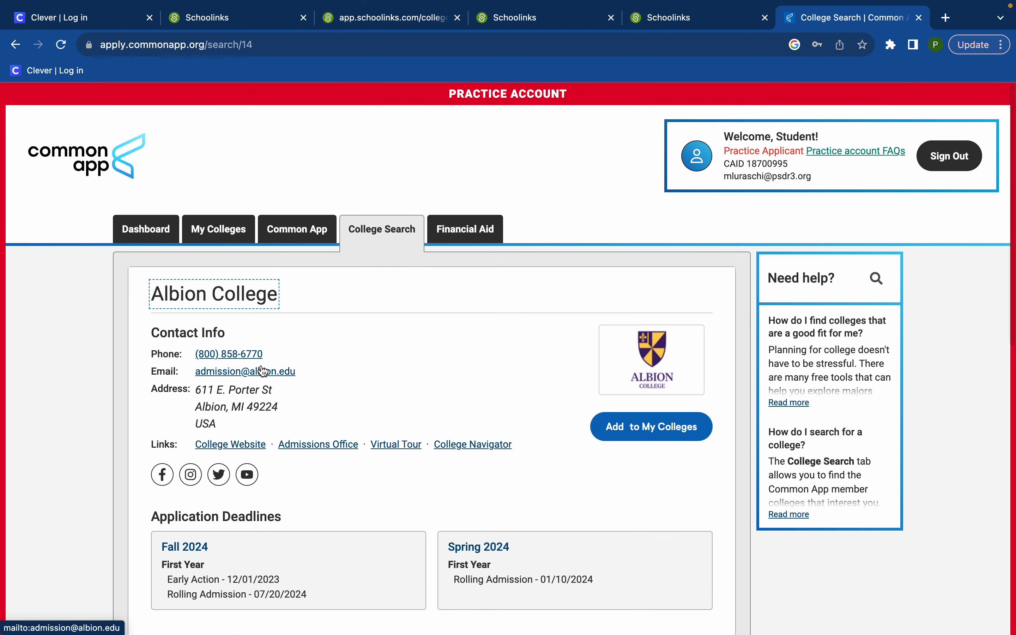
{"action": "left_click", "coordinate": [651, 427]}
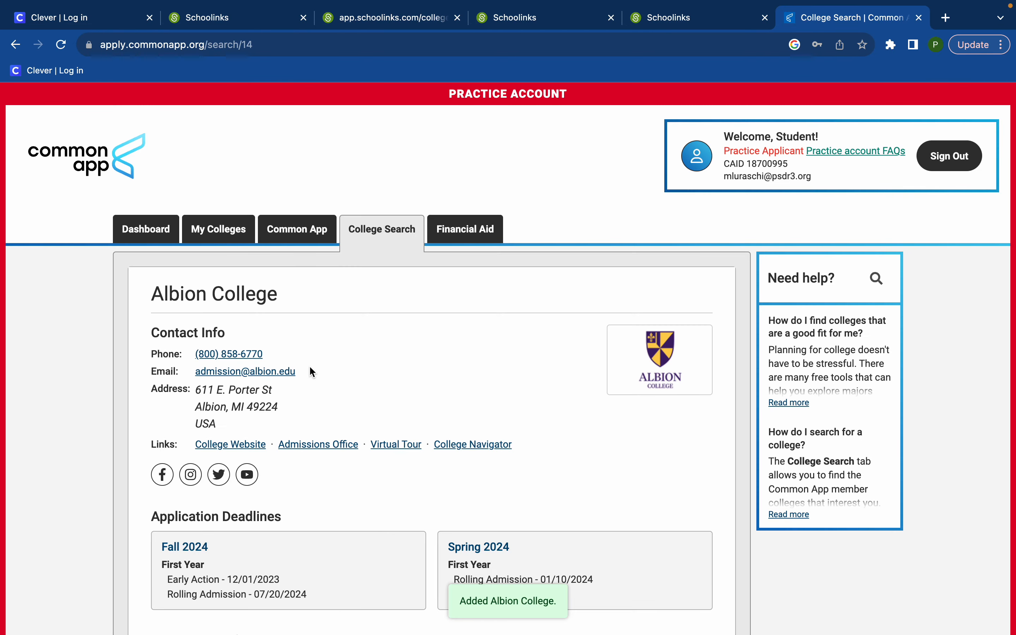
{"action": "left_click", "coordinate": [219, 230]}
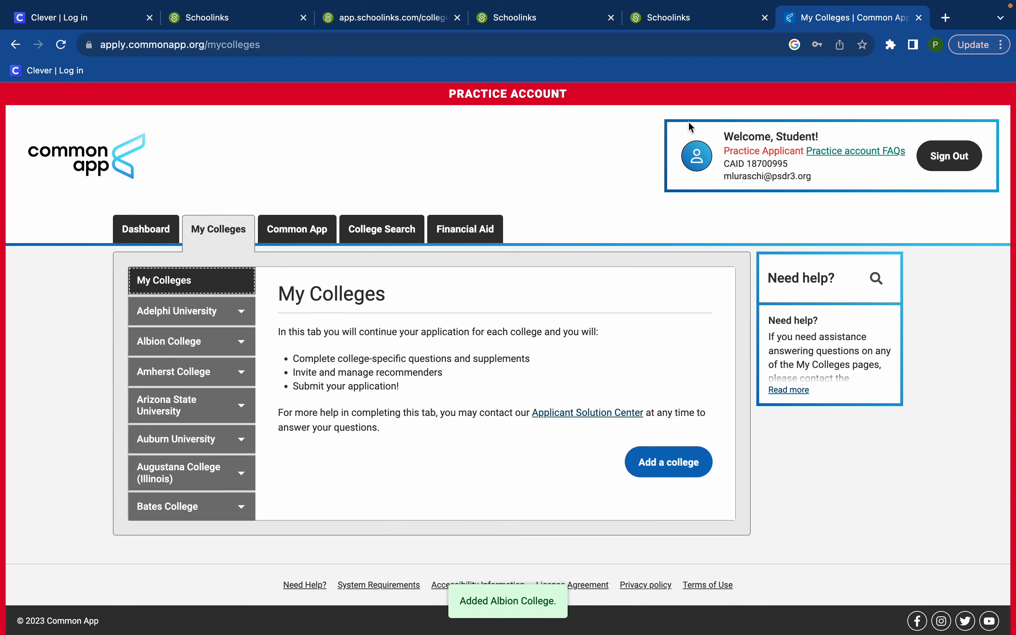
Switch back to SchooLinks, reload the applications board, and review the Common App colleges among the incomplete applications.
{"action": "left_click", "coordinate": [690, 31]}
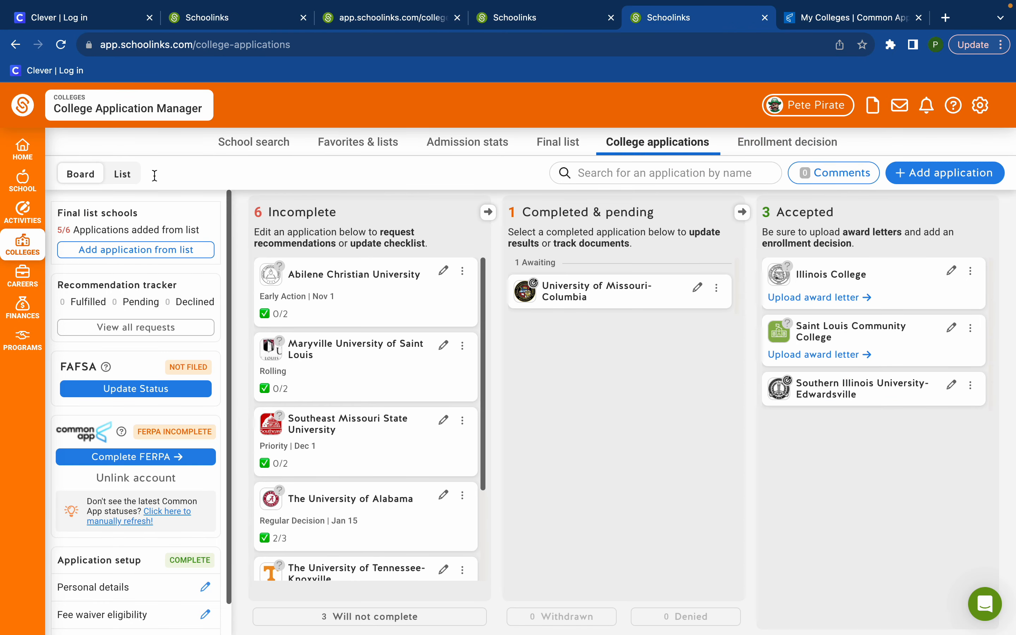
{"action": "left_click", "coordinate": [64, 47]}
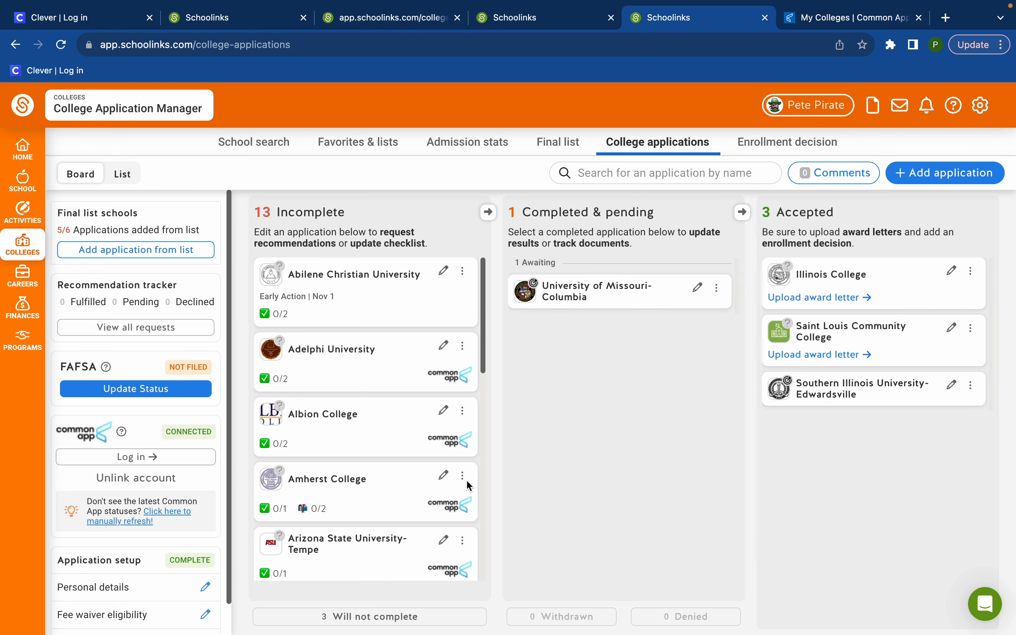
{"action": "scroll", "coordinate": [440, 508], "scroll_direction": "down", "scroll_amount": 2}
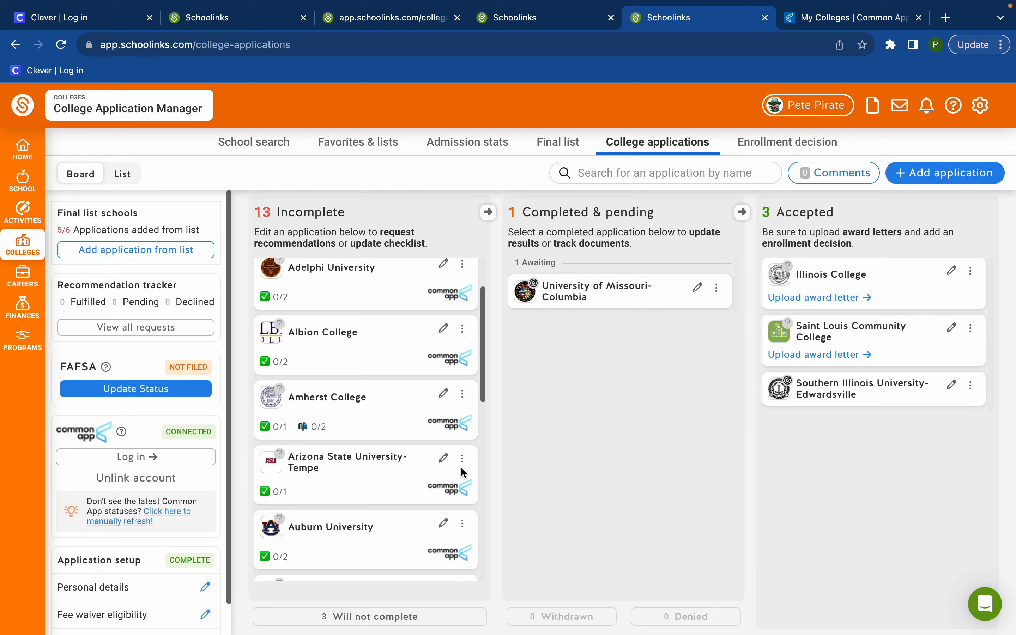
{"action": "scroll", "coordinate": [415, 483], "scroll_direction": "up", "scroll_amount": 2}
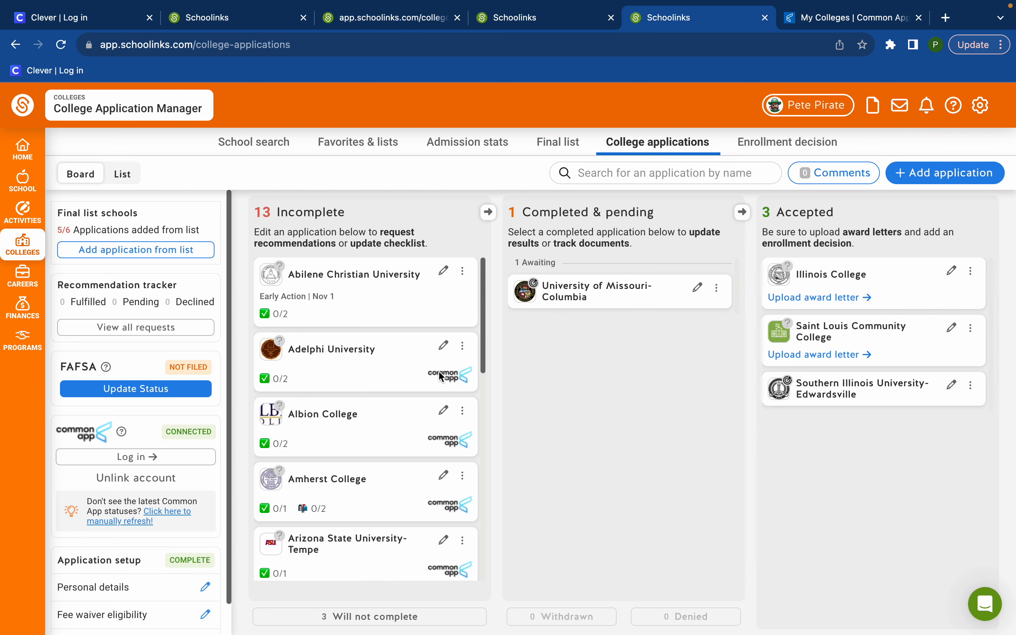
{"action": "scroll", "coordinate": [335, 560], "scroll_direction": "down", "scroll_amount": 3}
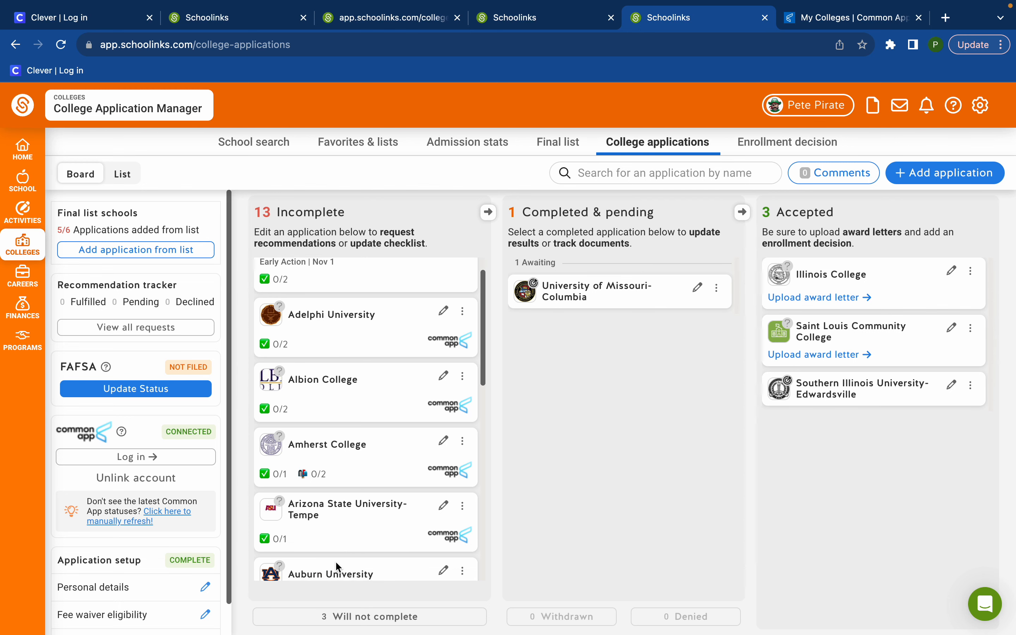
{"action": "scroll", "coordinate": [343, 558], "scroll_direction": "down", "scroll_amount": 6}
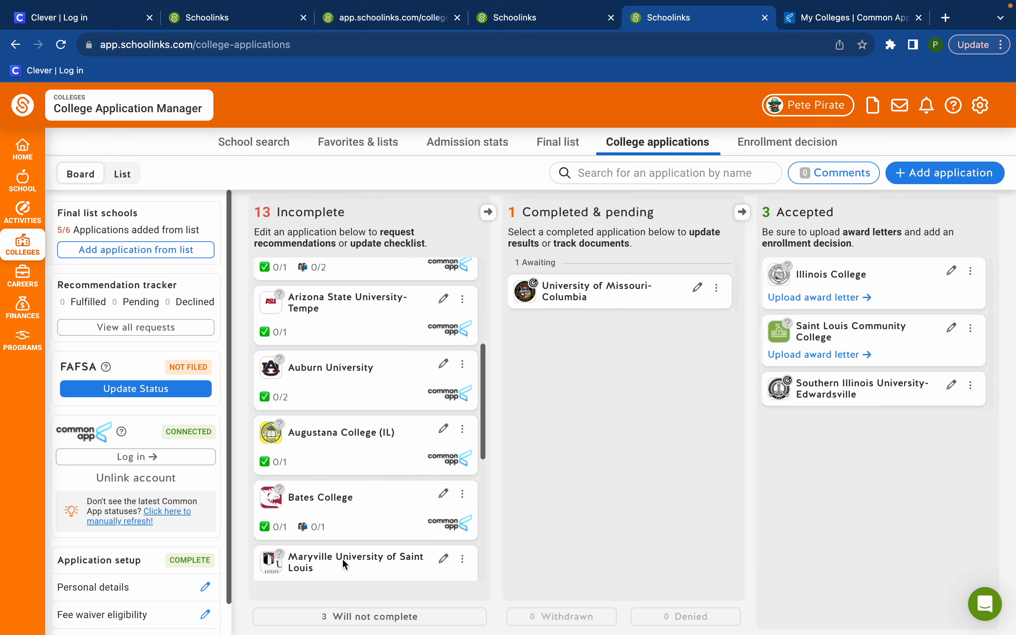
{"action": "scroll", "coordinate": [351, 339], "scroll_direction": "up", "scroll_amount": 9}
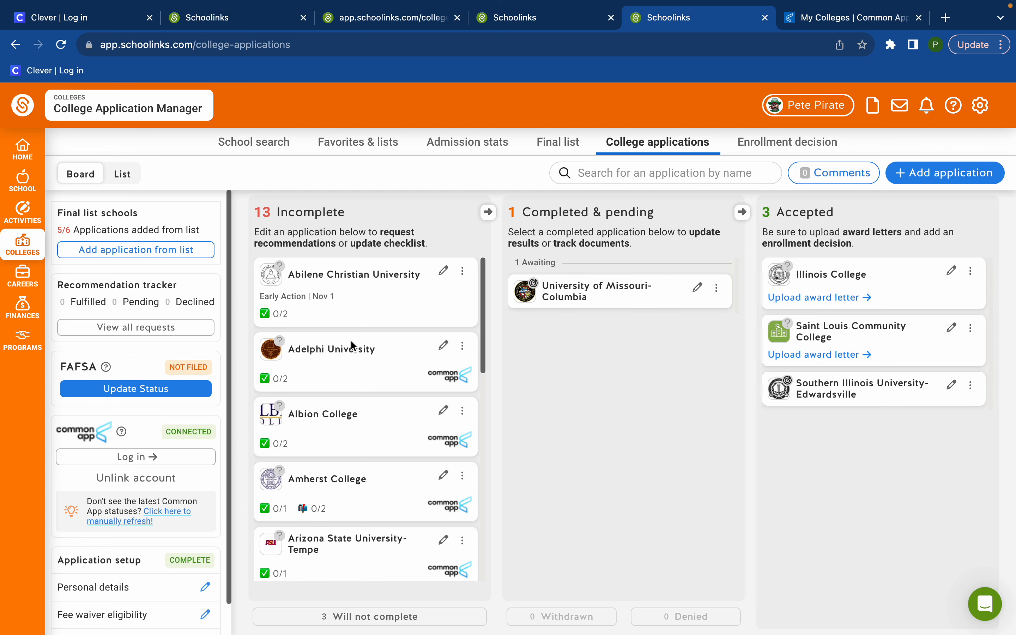
Open the Adelphi University application and view its teacher evaluation request form, closing it without assigning a teacher.
{"action": "left_click", "coordinate": [443, 345]}
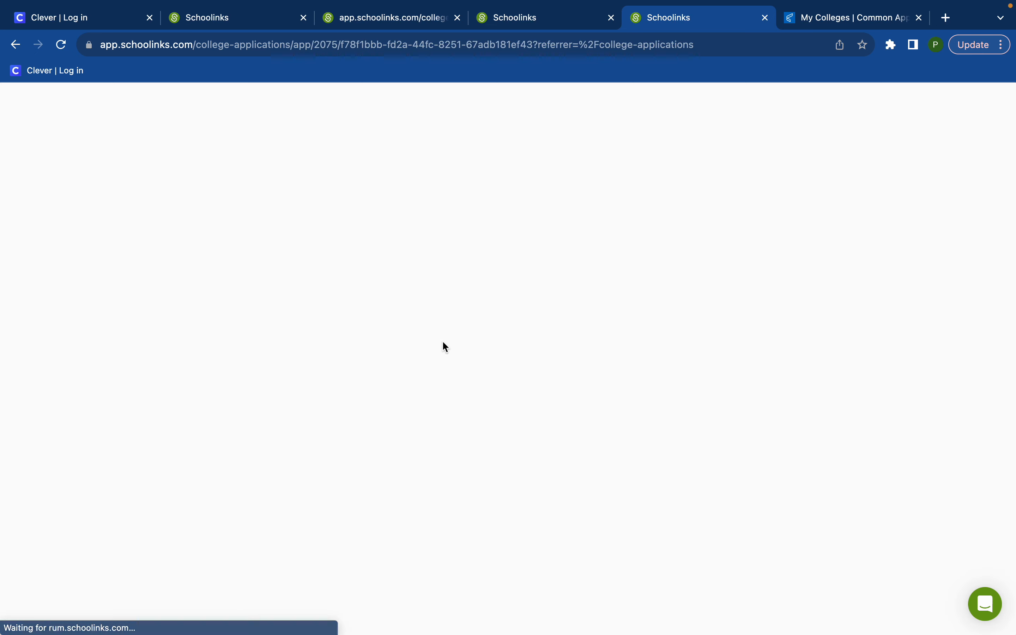
{"action": "scroll", "coordinate": [311, 473], "scroll_direction": "down", "scroll_amount": 2}
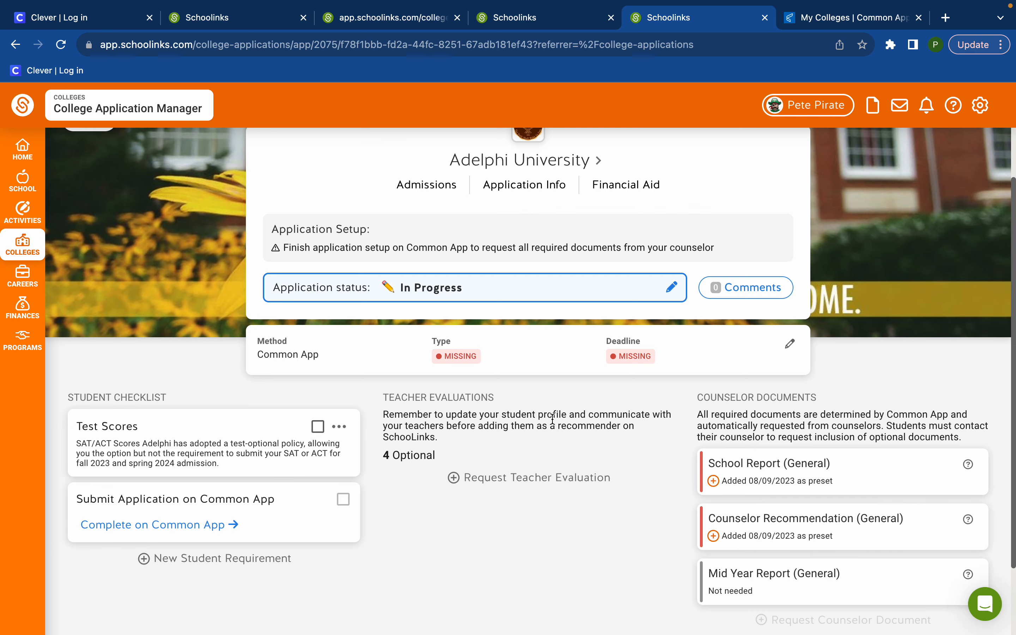
{"action": "left_click", "coordinate": [529, 478]}
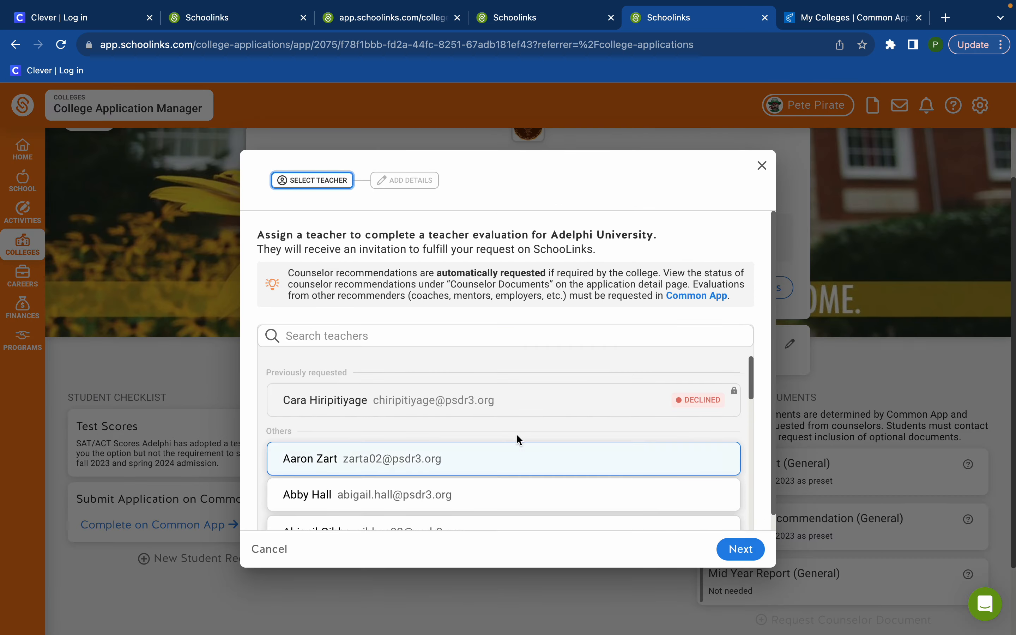
{"action": "left_click", "coordinate": [740, 549]}
{"action": "left_click", "coordinate": [764, 165]}
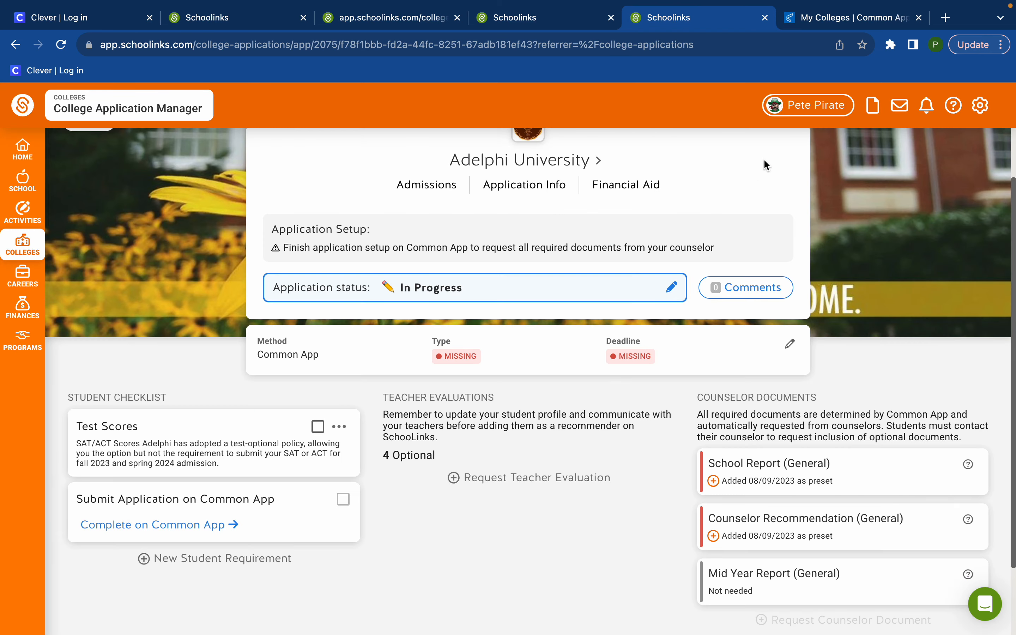
Review the counselor documents of the Adelphi University application and return to the board.
{"action": "scroll", "coordinate": [806, 493], "scroll_direction": "down", "scroll_amount": 1}
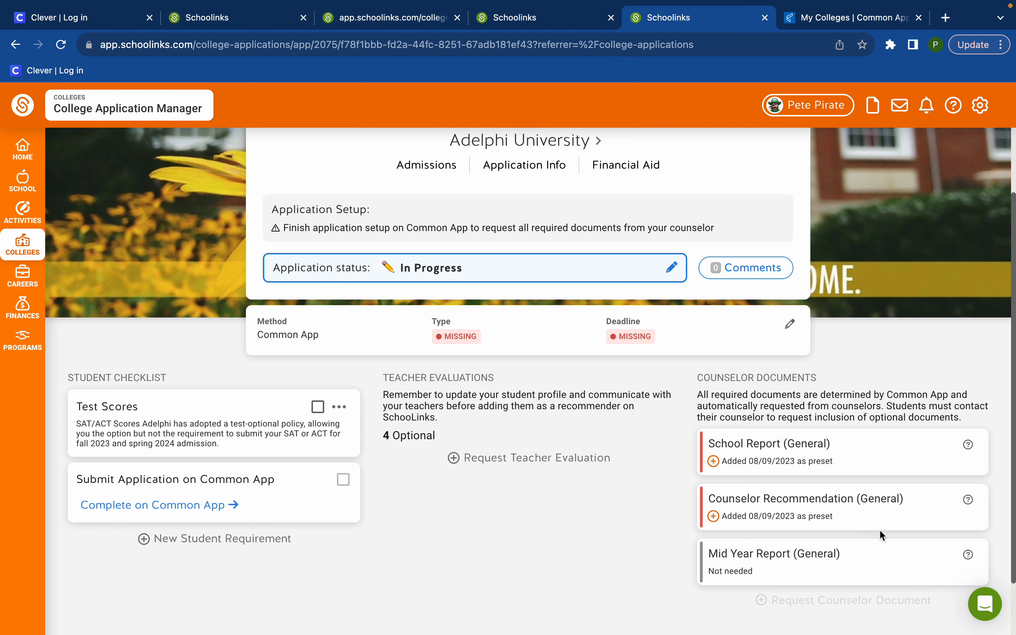
{"action": "scroll", "coordinate": [349, 240], "scroll_direction": "up", "scroll_amount": 3}
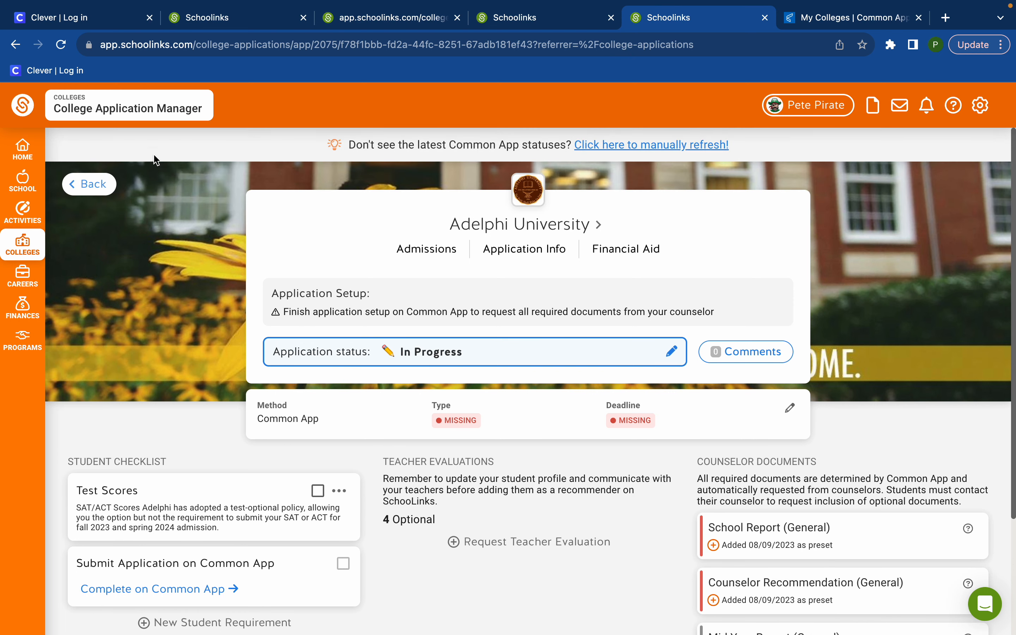
{"action": "left_click", "coordinate": [92, 185]}
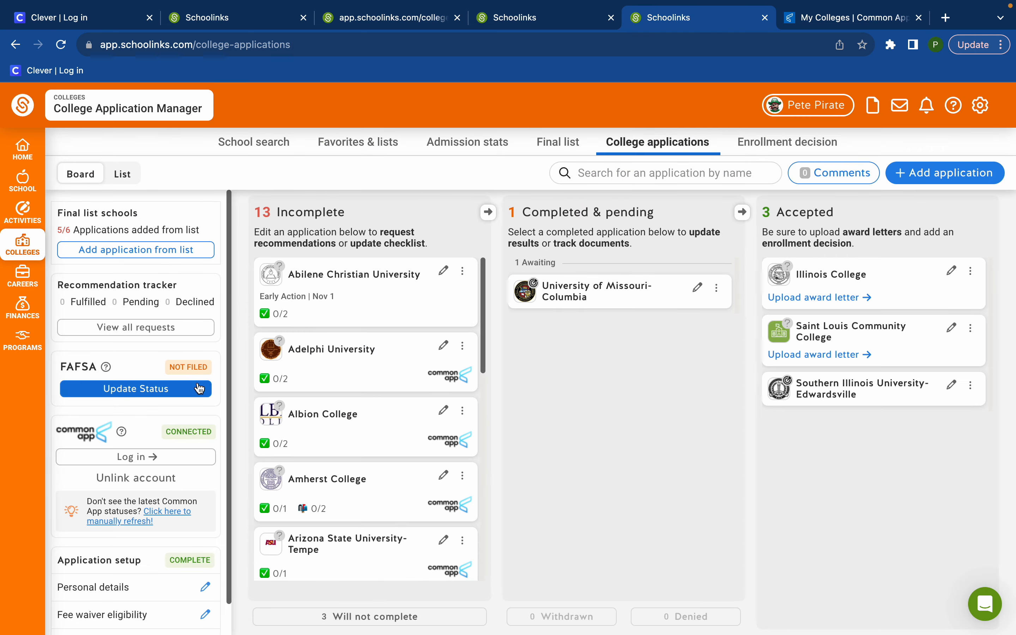
Open the Amherst College application and examine its checklist, required teacher evaluations, and counselor documents.
{"action": "scroll", "coordinate": [457, 449], "scroll_direction": "down", "scroll_amount": 2}
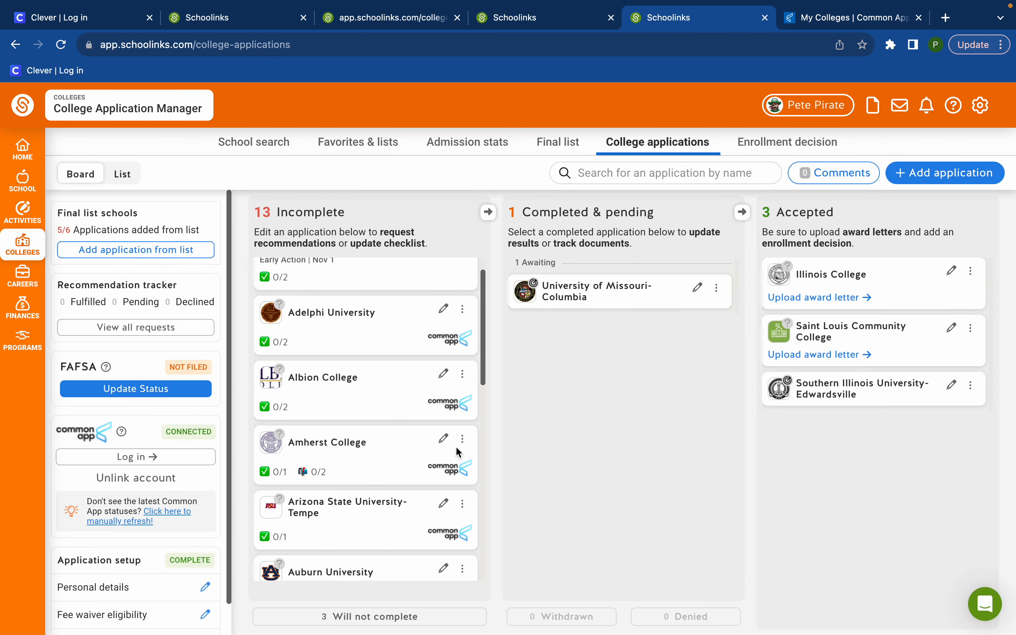
{"action": "left_click", "coordinate": [444, 401]}
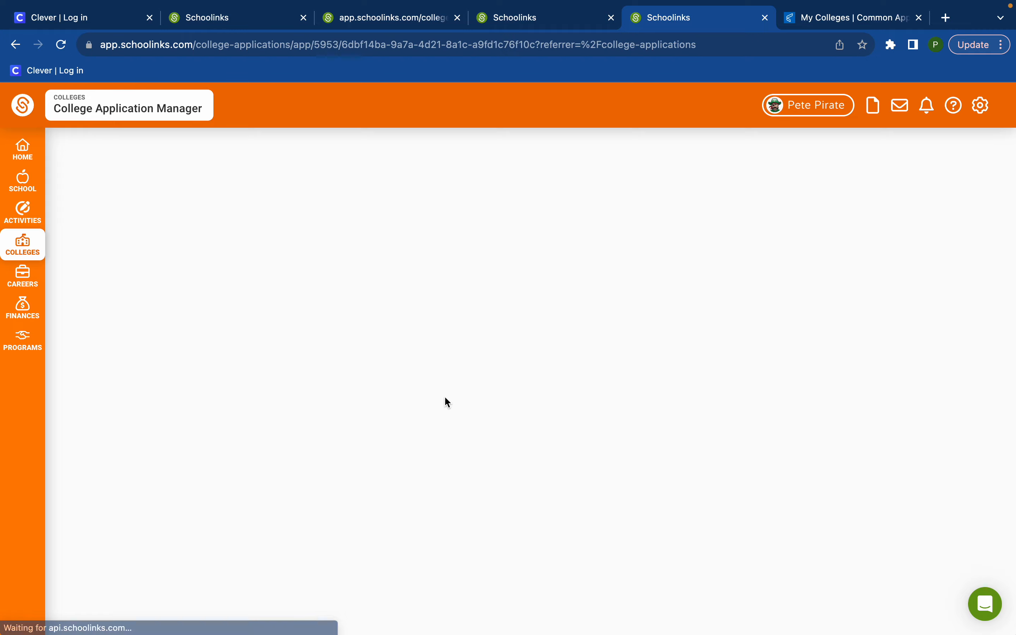
{"action": "scroll", "coordinate": [349, 588], "scroll_direction": "down", "scroll_amount": 2}
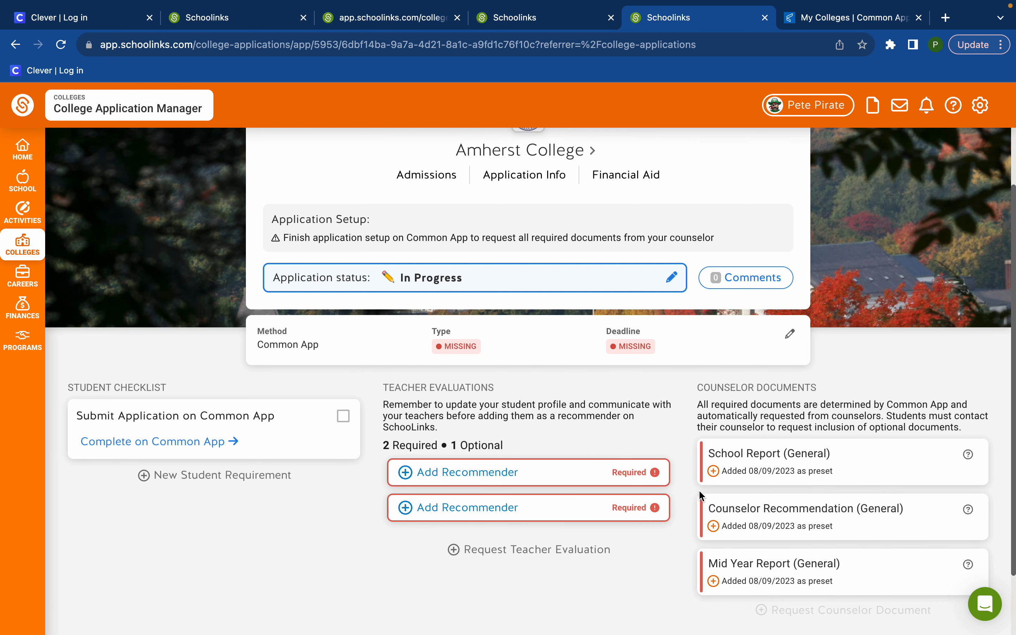
Review the counselor documents and setup notice of the Amherst College application and return to the applications board.
{"action": "scroll", "coordinate": [746, 515], "scroll_direction": "down", "scroll_amount": 1}
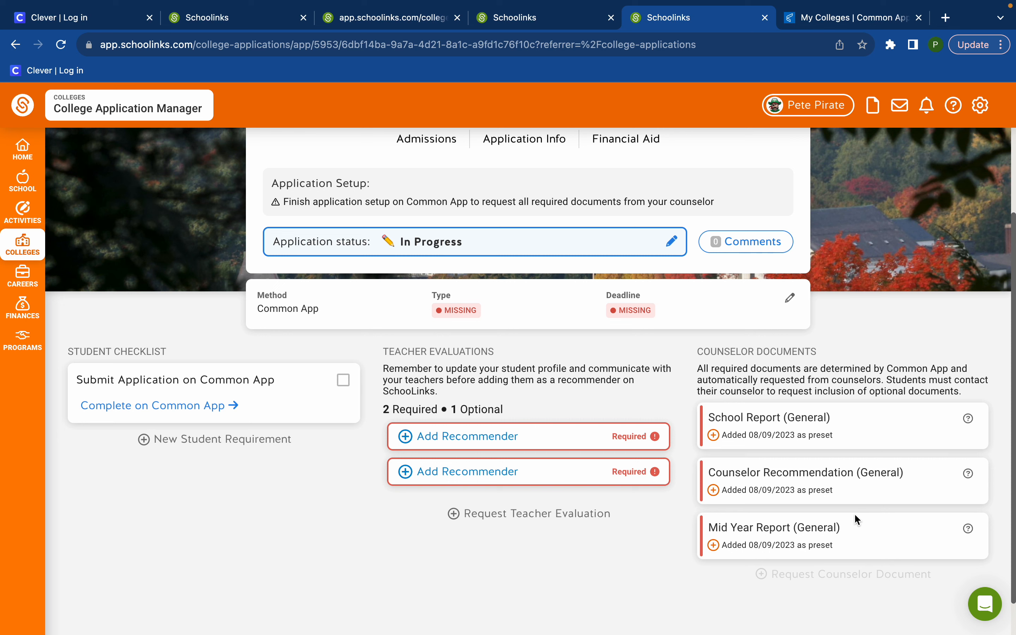
{"action": "scroll", "coordinate": [797, 436], "scroll_direction": "up", "scroll_amount": 3}
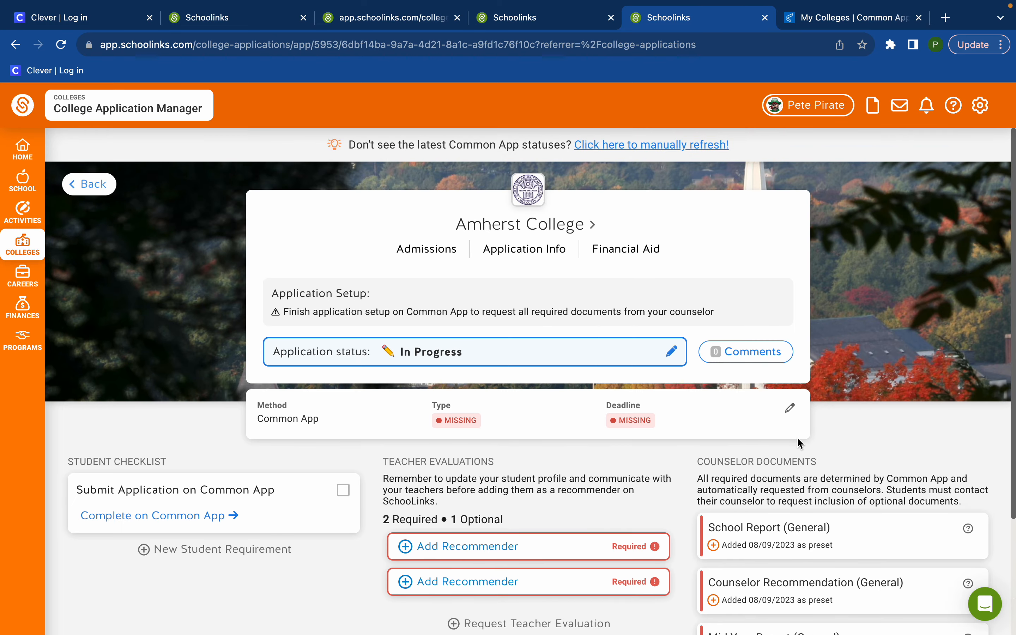
{"action": "left_click", "coordinate": [104, 184]}
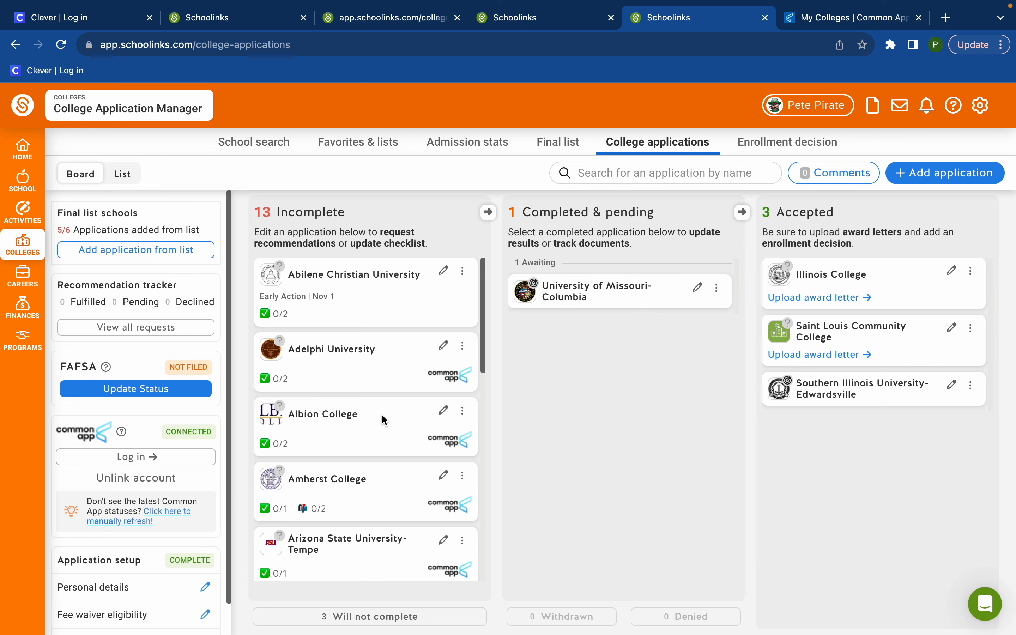
Open the Abilene Christian University application, review its checklist and counselor documents, and return to the applications board.
{"action": "left_click", "coordinate": [444, 274]}
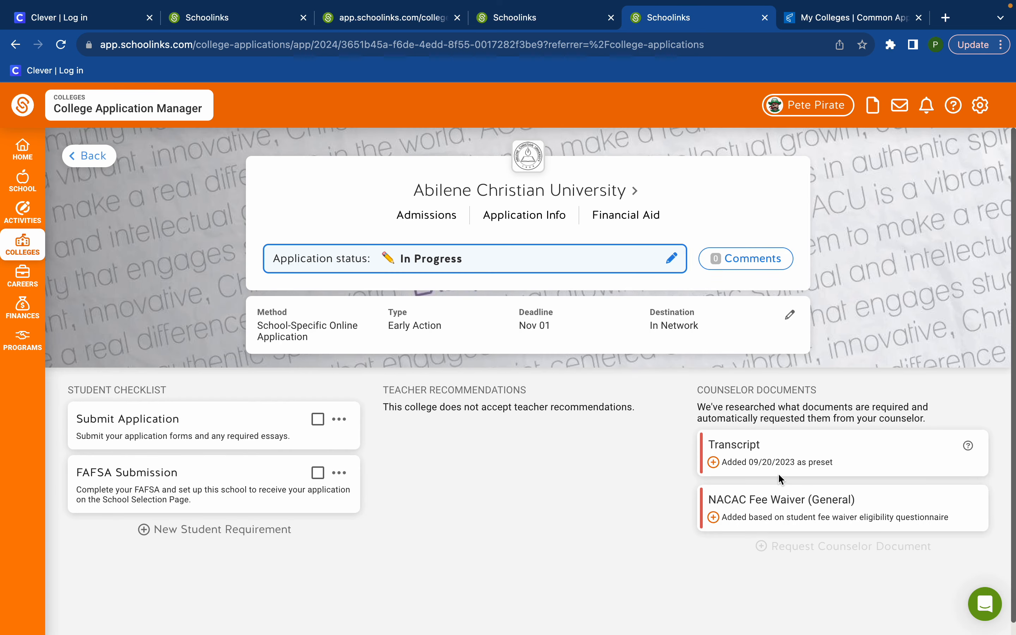
{"action": "left_click", "coordinate": [108, 157]}
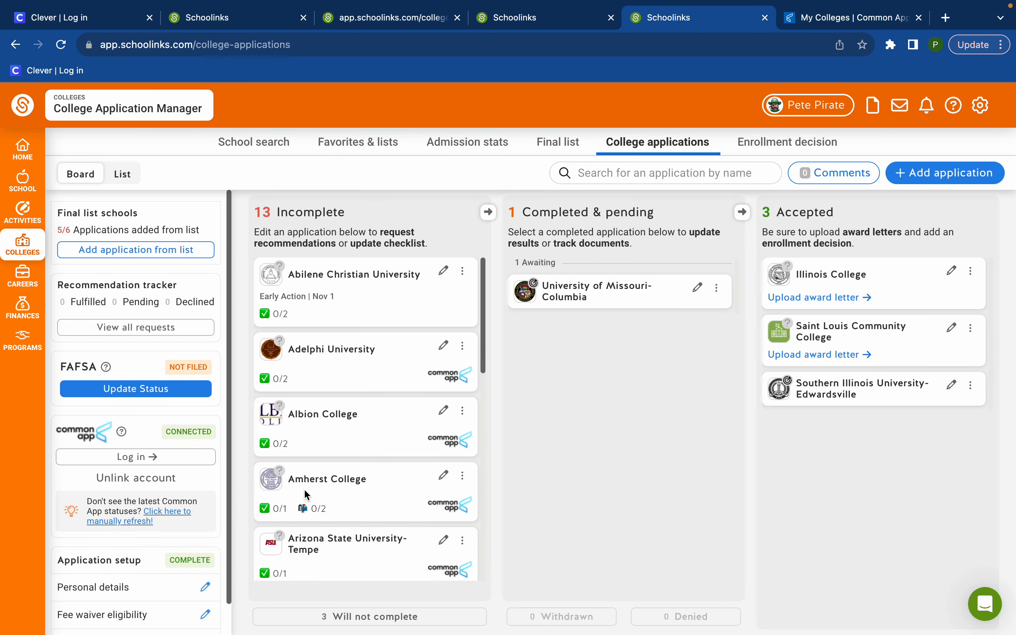
Look over the incomplete applications and view the form for adding an application, closing it without adding a college.
{"action": "scroll", "coordinate": [304, 488], "scroll_direction": "down", "scroll_amount": 2}
{"action": "scroll", "coordinate": [305, 489], "scroll_direction": "up", "scroll_amount": 2}
{"action": "left_click", "coordinate": [954, 176]}
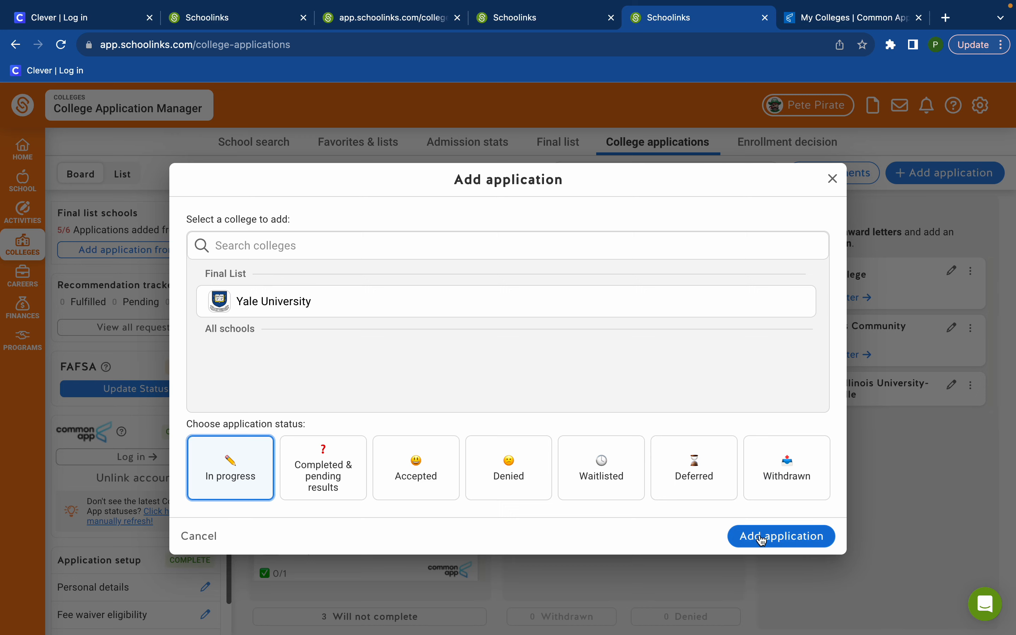
{"action": "left_click", "coordinate": [834, 184]}
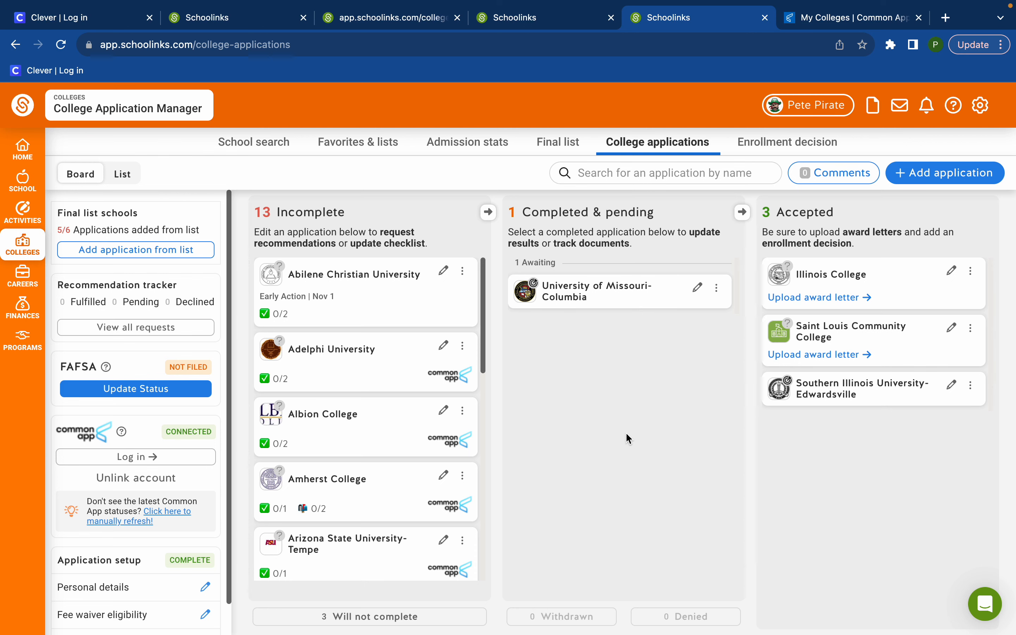
{"action": "key", "text": "super+shift+5"}
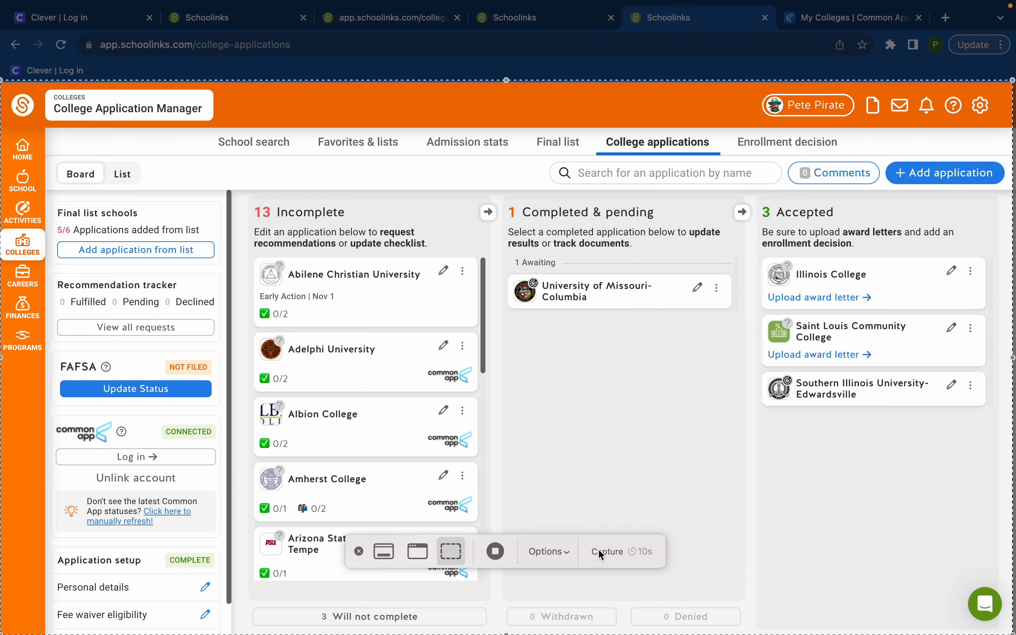